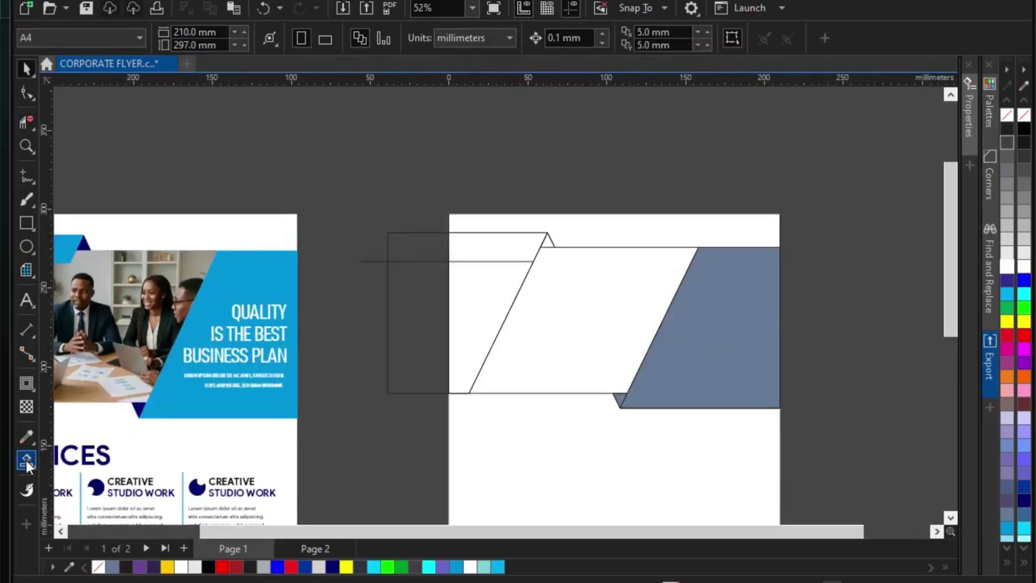
Smart-fill the logo banner shape in the header and delete the leftover construction lines around it
left_click(27, 460)
left_click(458, 242)
left_click(490, 303)
key("Delete")
scroll(526, 212, "down", 3)
left_click_drag(623, 219, 692, 207)
key("Delete")
Smart-fill the picture area between the page's left edge and the slanted panel
scroll(549, 254, "up", 2)
left_click(27, 461)
left_click(521, 275)
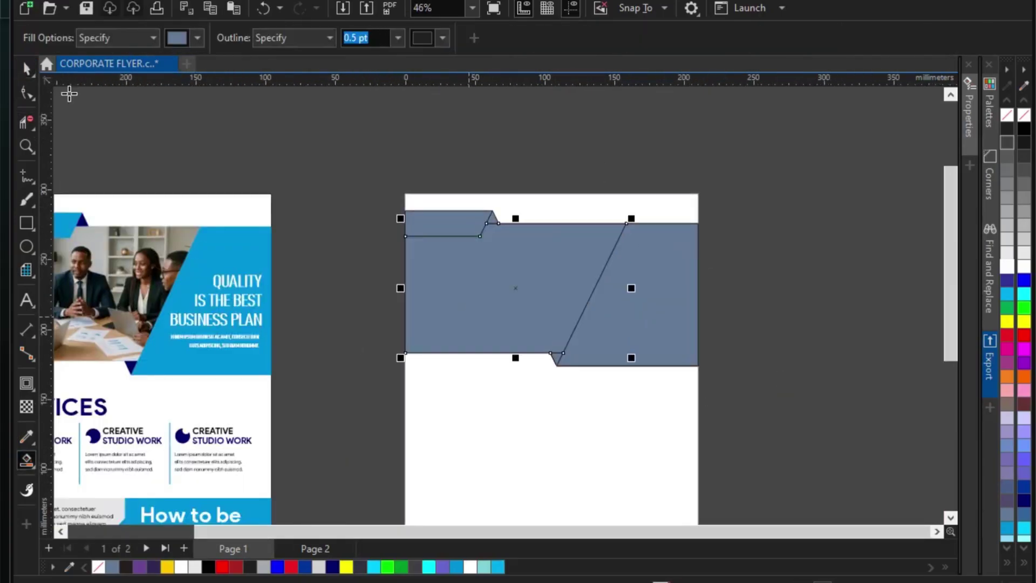
Paste the office meeting photo and place it inside the picture-area shape as PowerClip contents
left_click(27, 69)
key("ctrl+v")
scroll(793, 241, "up", 2)
left_click(230, 1)
left_click(135, 232)
scroll(392, 228, "down", 1)
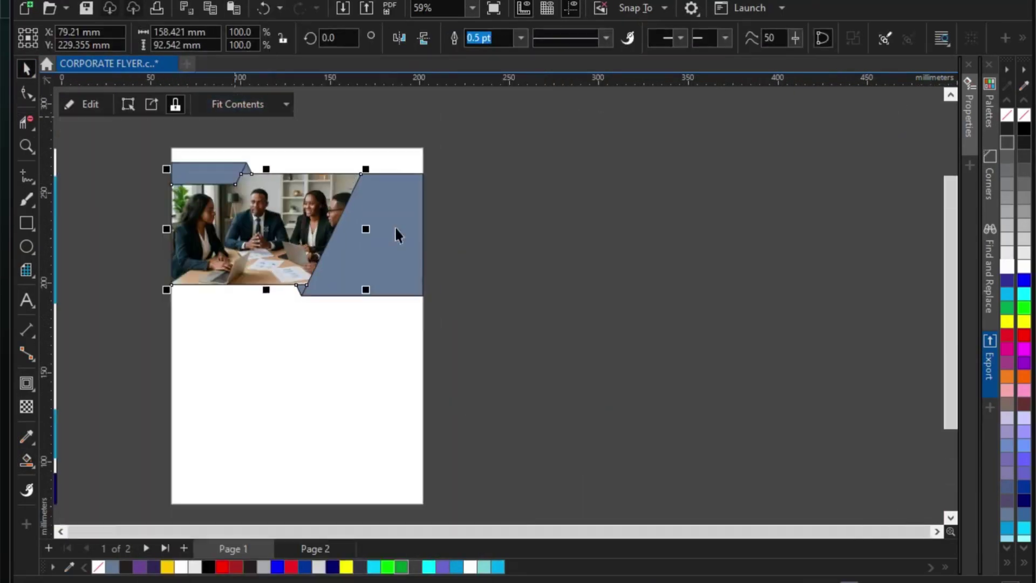
Colour the banner and slanted panel light blue and the small fold triangles navy, without outlines
scroll(249, 188, "up", 1)
scroll(513, 285, "down", 1)
left_click_drag(237, 173, 529, 345)
scroll(438, 248, "up", 2)
left_click(456, 567)
scroll(701, 242, "down", 1)
left_click(462, 342)
left_click(332, 566)
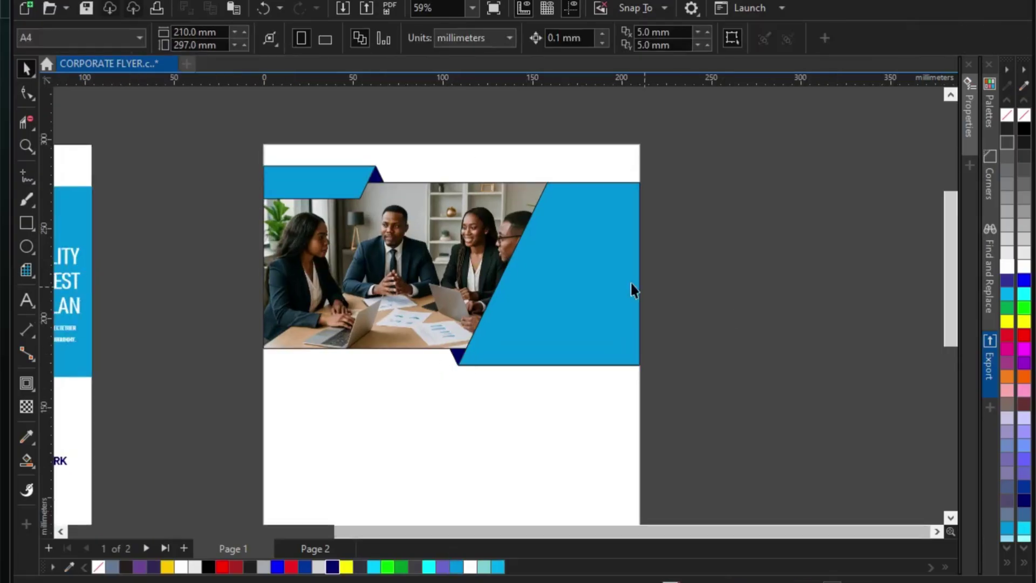
scroll(723, 212, "down", 2)
right_click(99, 567)
Create a page-sized rectangle and shrink it into a full-width strip about 34.8 mm high in the page's lower part
double_click(26, 223)
left_click(26, 69)
left_click_drag(515, 128, 514, 340)
mouse_move(515, 439)
left_mouse_down()
mouse_move(515, 388)
mouse_move(515, 397)
left_mouse_up()
left_click_drag(515, 340, 515, 362)
scroll(540, 390, "up", 1)
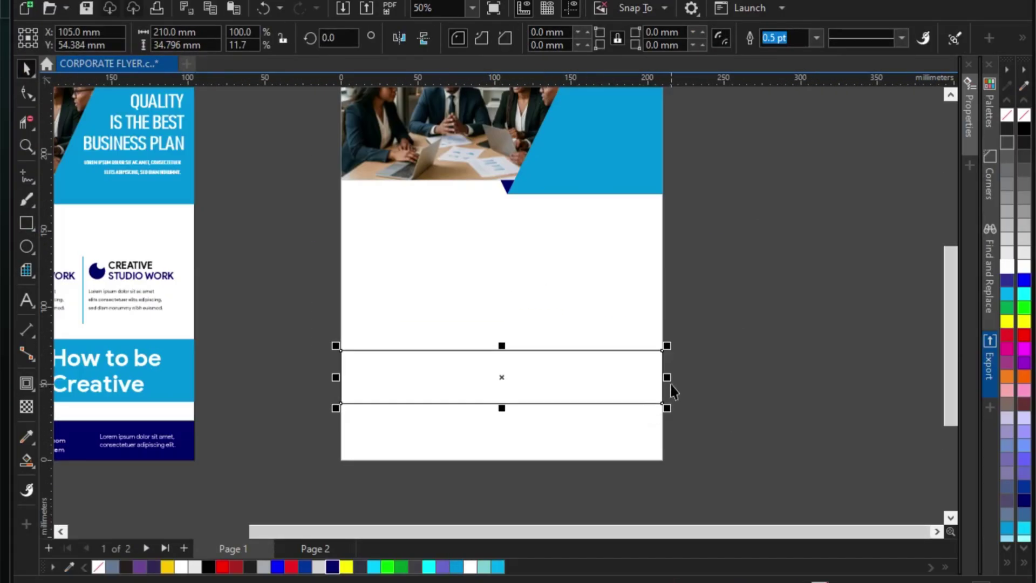
Halve the strip's width and centre a 45° rotated square, flattened to about 19 × 13 mm, on the strip's middle edge
mouse_move(667, 377)
left_mouse_down()
mouse_move(503, 377)
mouse_move(564, 401)
left_mouse_up()
scroll(516, 367, "up", 2)
scroll(537, 365, "up", 2)
type("45")
left_click_drag(544, 320, 544, 344)
scroll(550, 358, "up", 3)
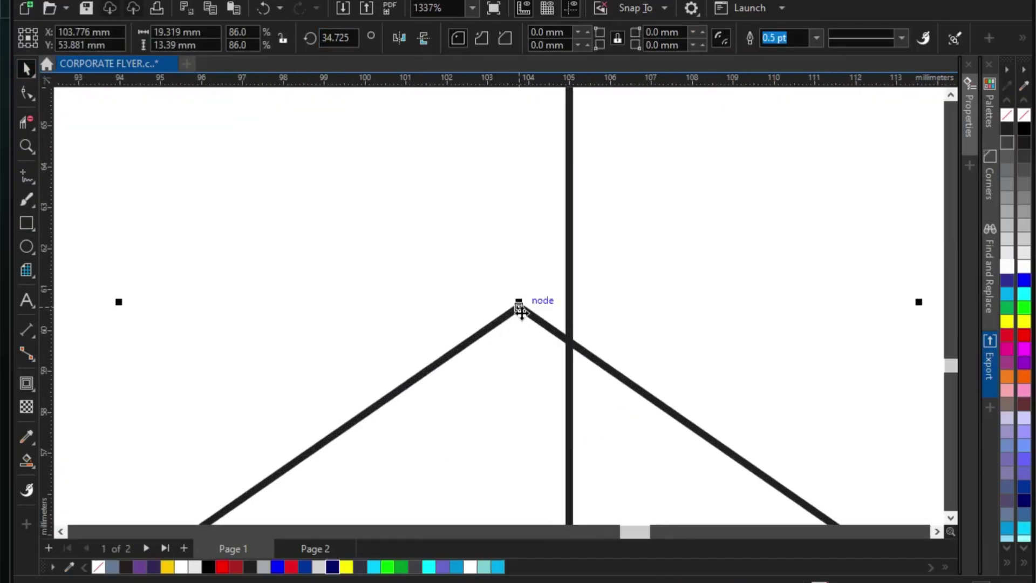
left_click_drag(520, 306, 569, 307)
scroll(569, 306, "down", 5)
Smart-fill the strip's left half and its arrow-pointed right half, and line up the two pieces in the strip
left_click_drag(905, 361, 531, 229)
left_click_drag(700, 287, 700, 165)
left_click(26, 122)
left_click(25, 461)
left_click(264, 364)
left_click(567, 227)
scroll(572, 214, "down", 2)
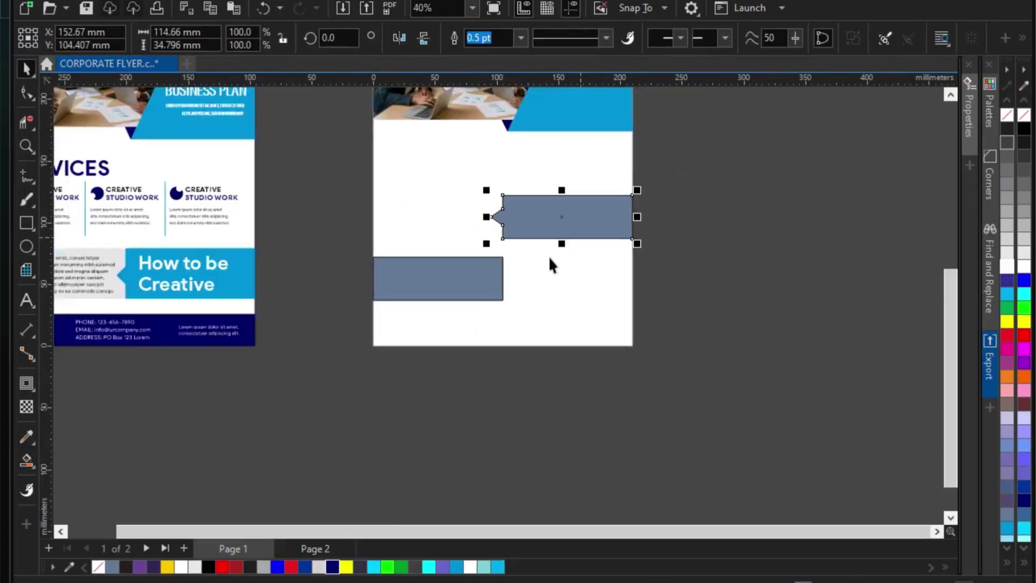
left_click_drag(549, 209, 547, 267)
Colour the strip's left half light grey and its arrow half light blue to match the reference flyer, without outlines
left_click(27, 437)
left_click(192, 291)
left_click(570, 296)
scroll(597, 266, "up", 1)
left_click_drag(675, 354, 294, 259)
right_click(1007, 115)
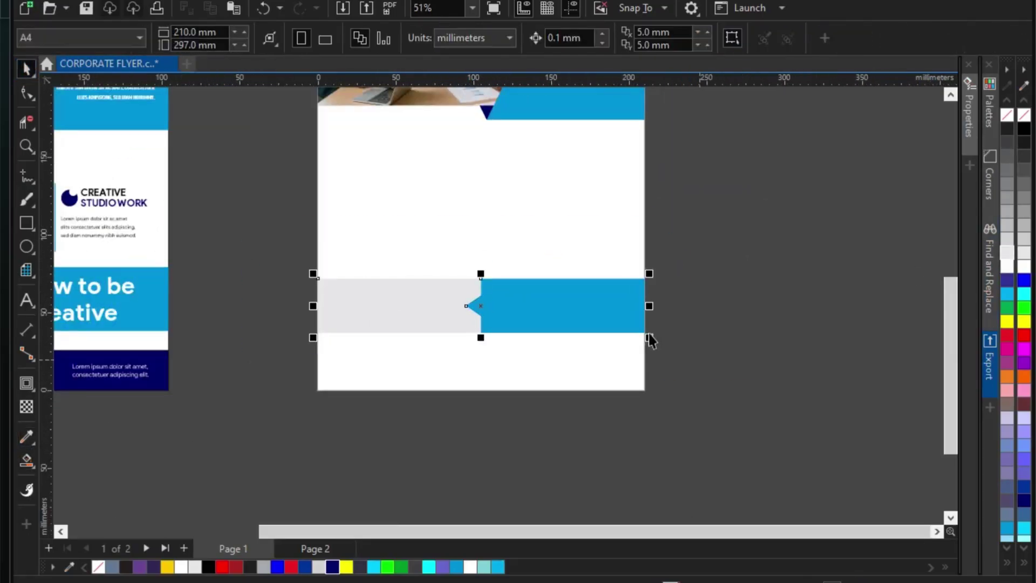
Create a full-width navy footer bar without outline, about 29.7 mm high, at the bottom of the page
scroll(711, 310, "down", 3)
double_click(27, 223)
left_click_drag(591, 105, 591, 327)
left_click(27, 461)
left_click(591, 341)
right_click(1007, 115)
scroll(644, 316, "up", 3)
left_click_drag(495, 354, 495, 340)
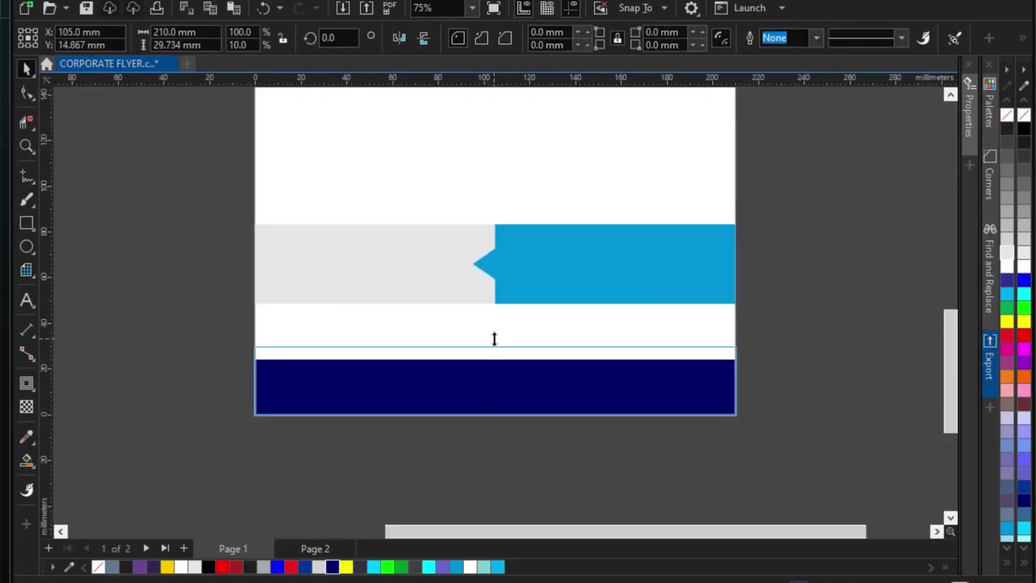
Move the paragraph and the "How to be Creative" text from the reference flyer onto the two-colour strip and ungroup them
scroll(575, 372, "down", 3)
left_click(311, 336)
left_click(237, 343, "shift")
left_click_drag(254, 341, 533, 342)
scroll(581, 338, "up", 4)
left_click_drag(384, 313, 365, 302)
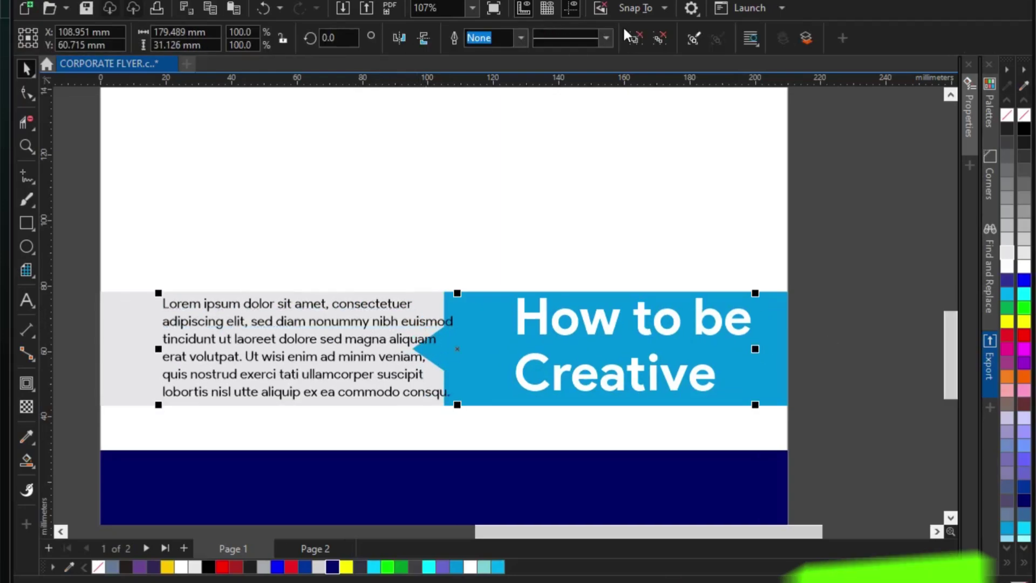
left_click(635, 38)
scroll(625, 348, "down", 2)
left_click(641, 340)
Move the "GET IN touch!" contact text onto the navy footer and the "OUR SERVICES" block above the strip
scroll(724, 336, "down", 2)
left_click_drag(412, 435, 515, 399)
scroll(620, 389, "down", 1)
left_click_drag(240, 325, 435, 395)
left_click_drag(399, 390, 678, 408)
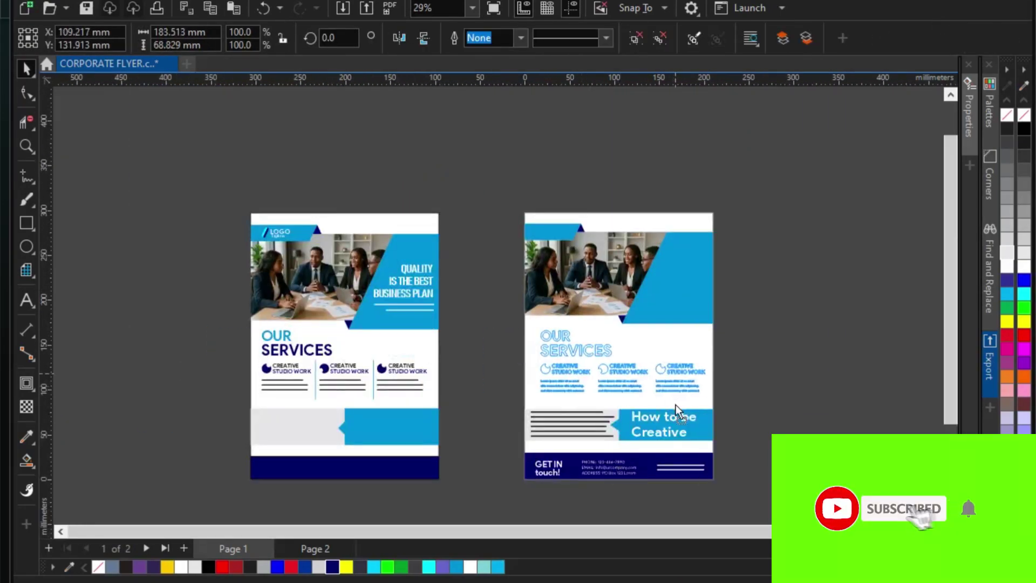
Move the logo and the "QUALITY IS THE BEST BUSINESS PLAN" text from the reference flyer onto the new header
scroll(347, 248, "up", 1)
left_click_drag(240, 231, 654, 231)
scroll(409, 290, "down", 1)
left_click_drag(448, 313, 760, 310)
scroll(760, 309, "up", 3)
scroll(759, 309, "down", 3)
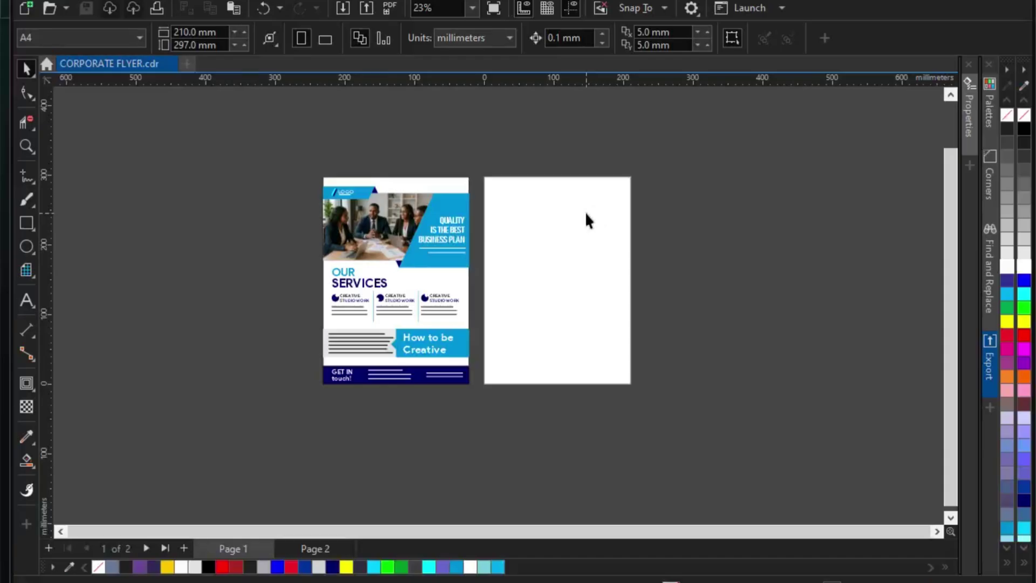
Create a 210 × 297 mm rectangle covering the blank page and select it
key("shift+F4")
scroll(419, 223, "down", 2)
scroll(837, 232, "up", 1)
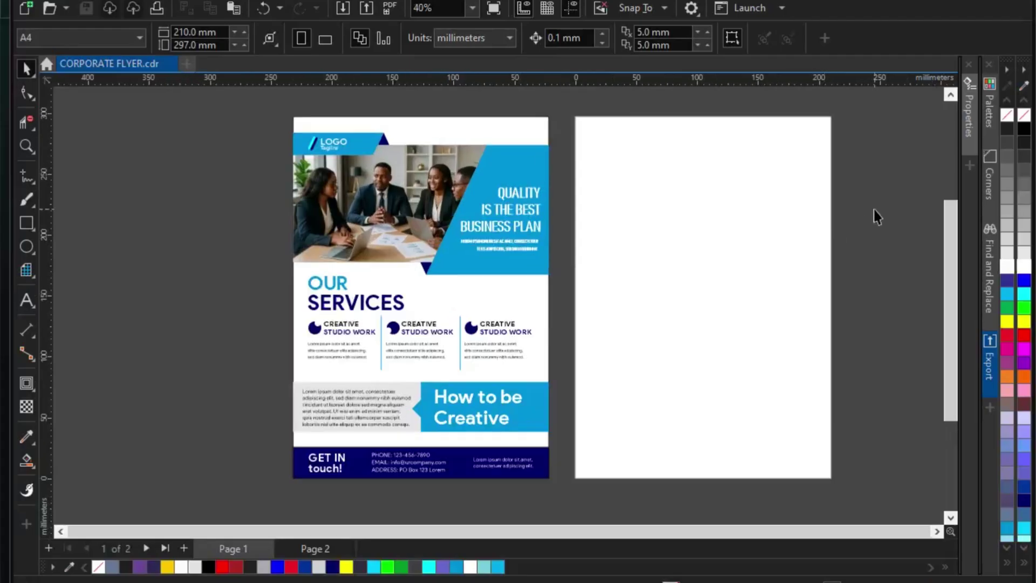
double_click(28, 218)
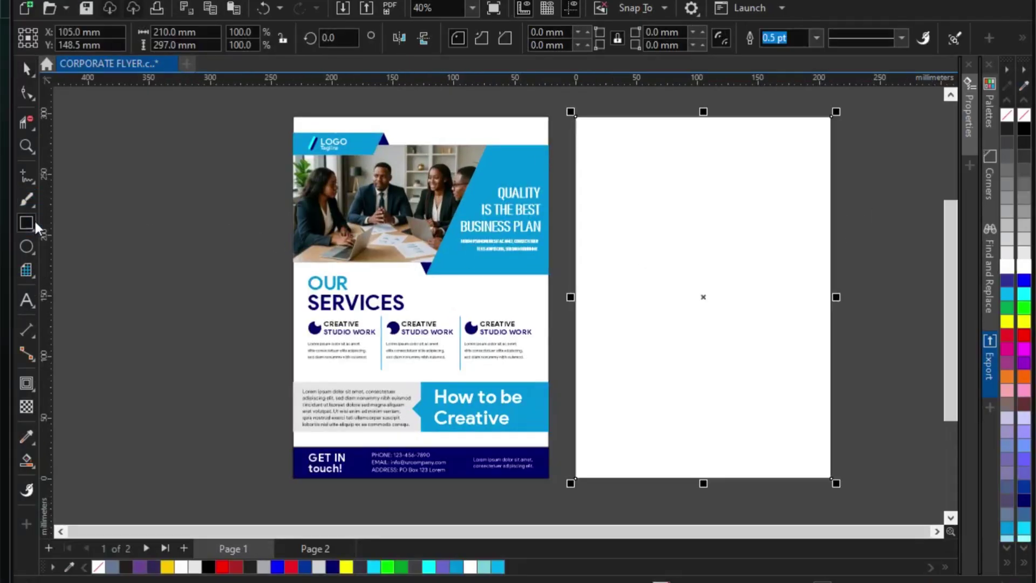
left_click(26, 68)
left_click(850, 215)
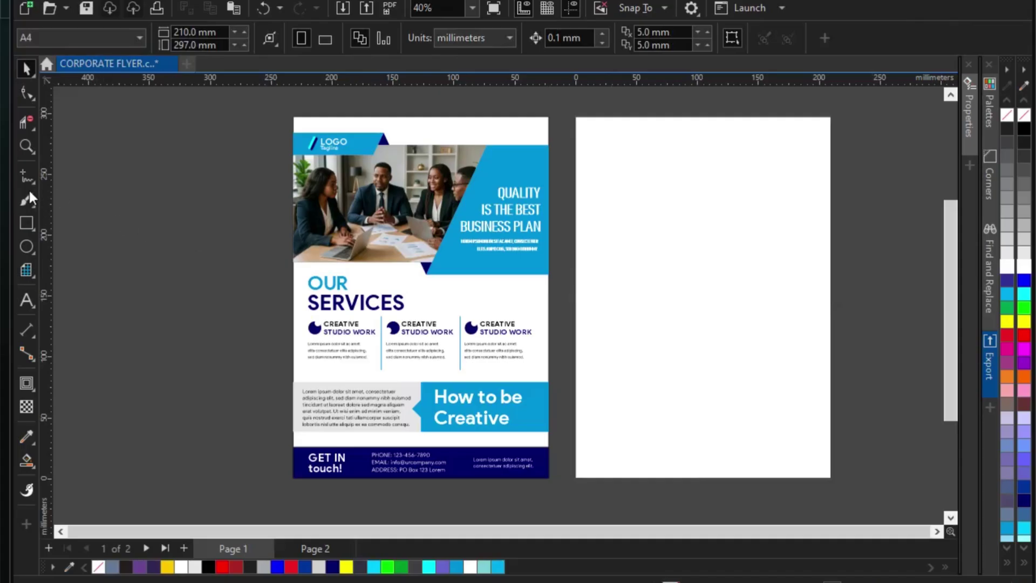
left_click(669, 302)
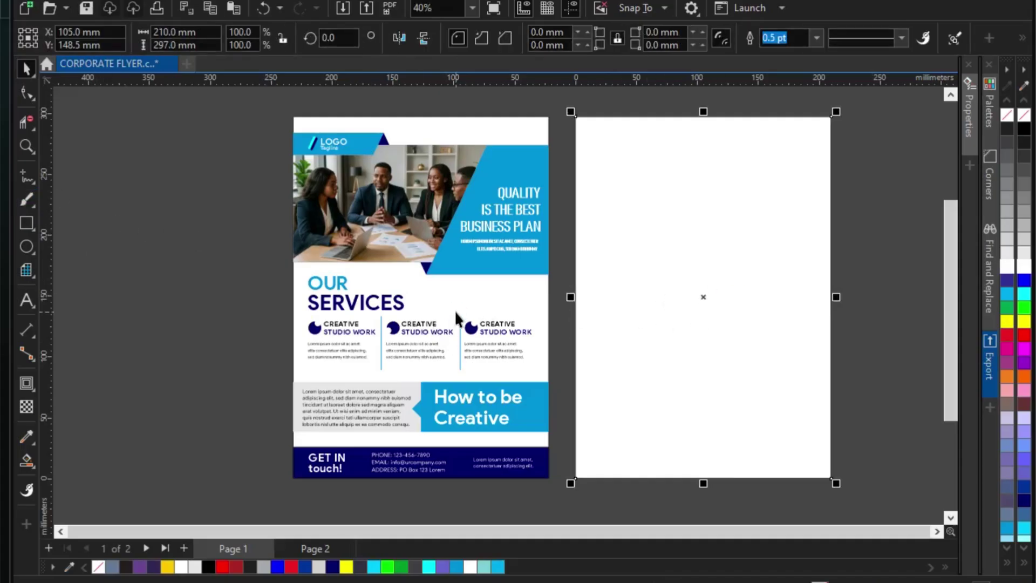
Shorten the page rectangle into a full-width header band and place it slightly below the page's top edge
left_click_drag(704, 484, 707, 361)
left_click_drag(740, 292, 706, 207)
scroll(761, 162, "up", 2)
scroll(713, 205, "down", 1)
left_click(119, 184)
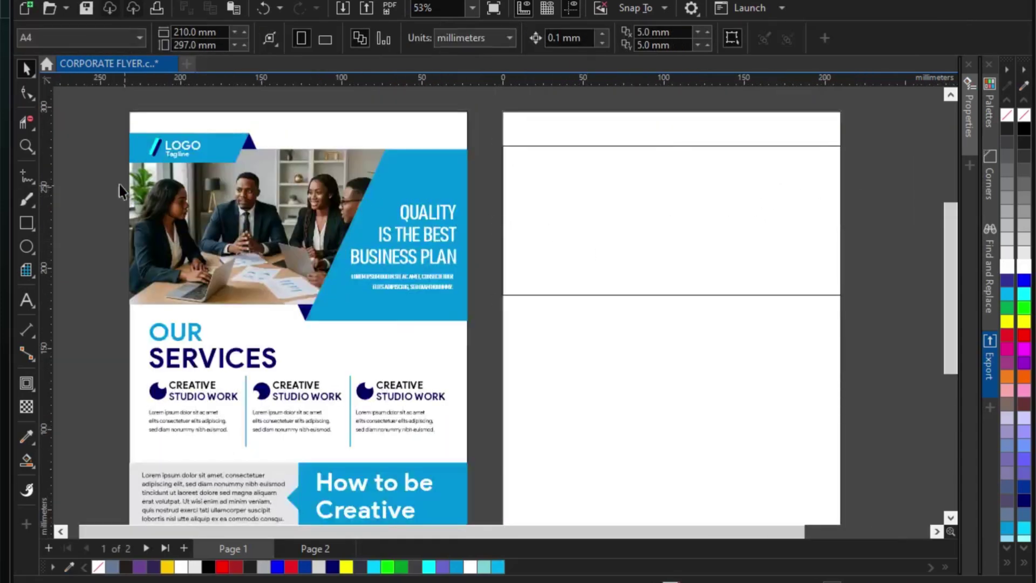
Draw a slanted line about 50 mm wide and 102 mm high from the band's top edge to just below its bottom edge
left_click(27, 173)
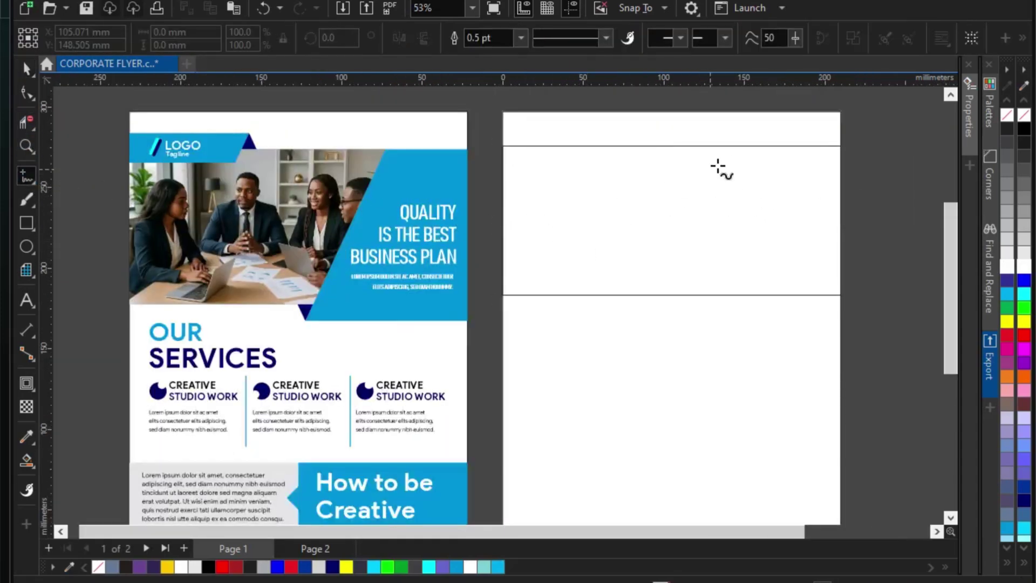
left_click(758, 146)
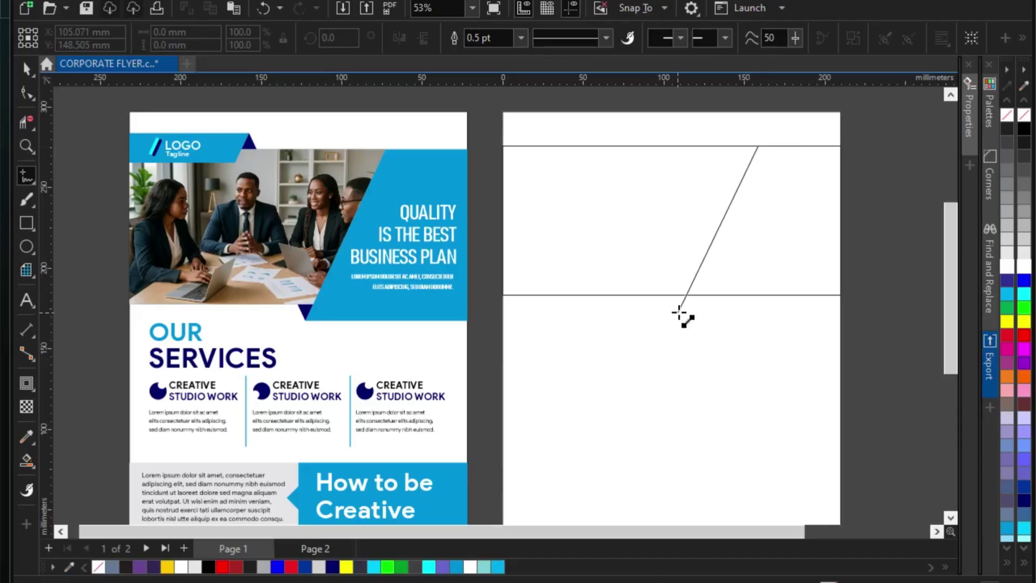
left_click(679, 310)
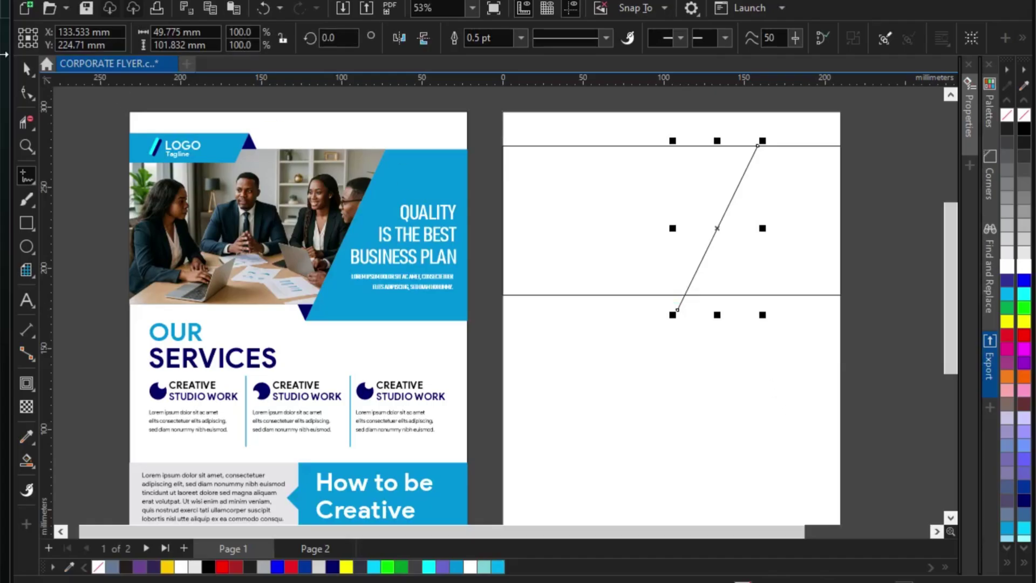
key("space")
key("Escape")
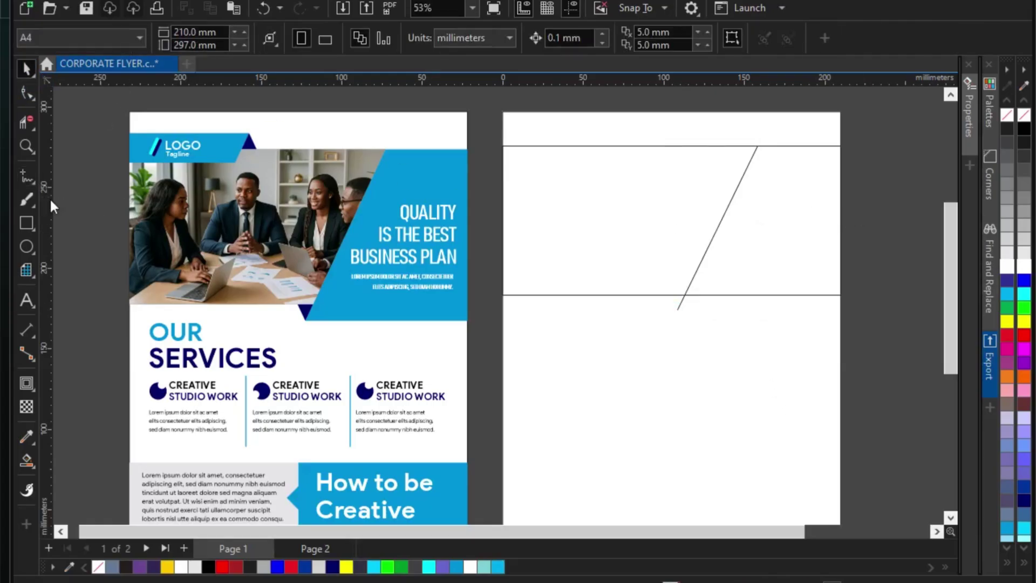
Draw a horizontal line about 252 mm long across the page and move it up to the slanted line's lower end
left_click(33, 173)
left_click(491, 320)
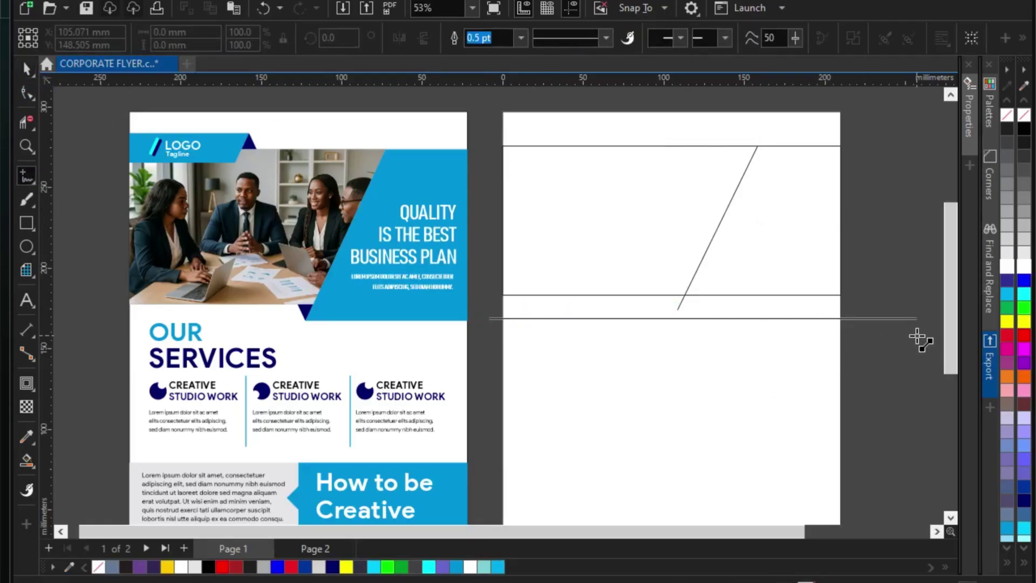
left_click(897, 319)
left_click(25, 68)
scroll(655, 294, "up", 5)
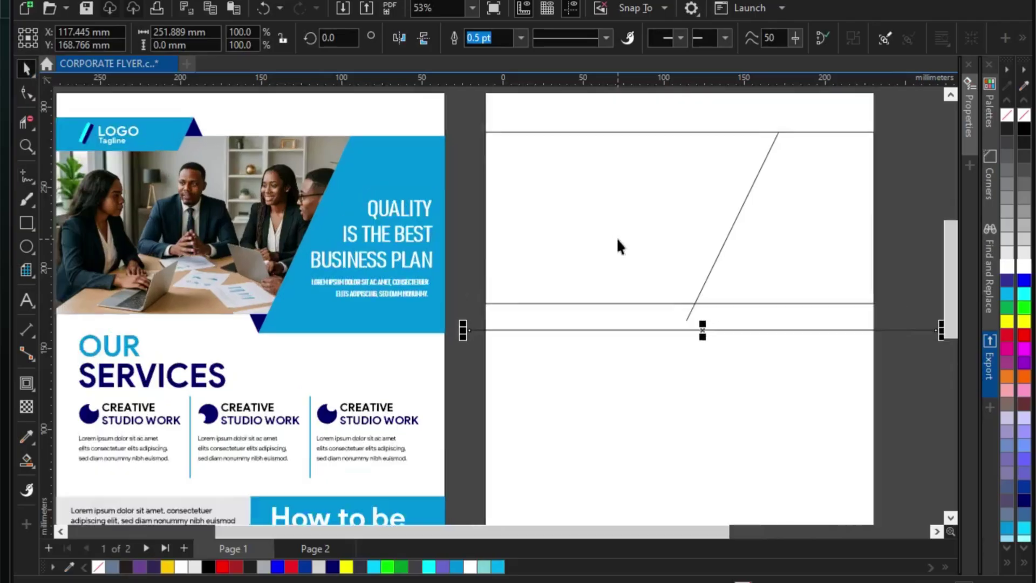
left_click_drag(747, 387, 743, 356)
scroll(688, 381, "down", 6)
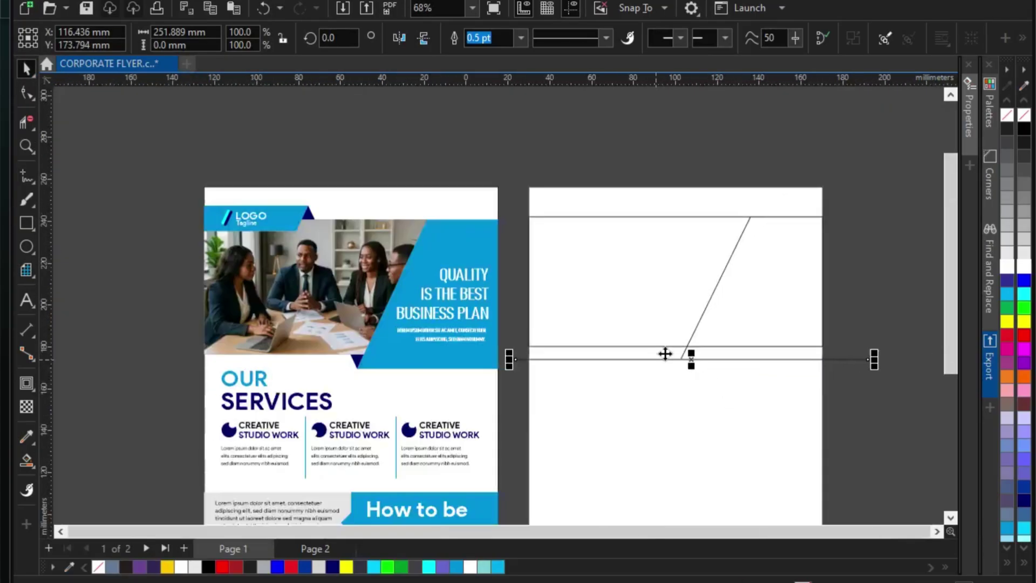
Mirror a copy of the slanted line to its left so the two lines form a V
left_click_drag(626, 150, 793, 435)
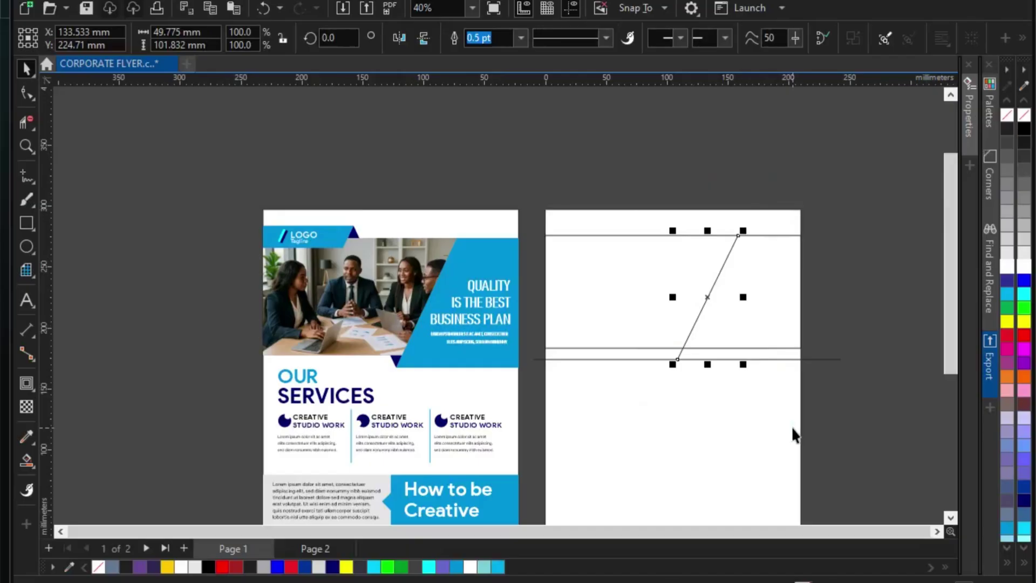
left_click_drag(747, 298, 648, 303)
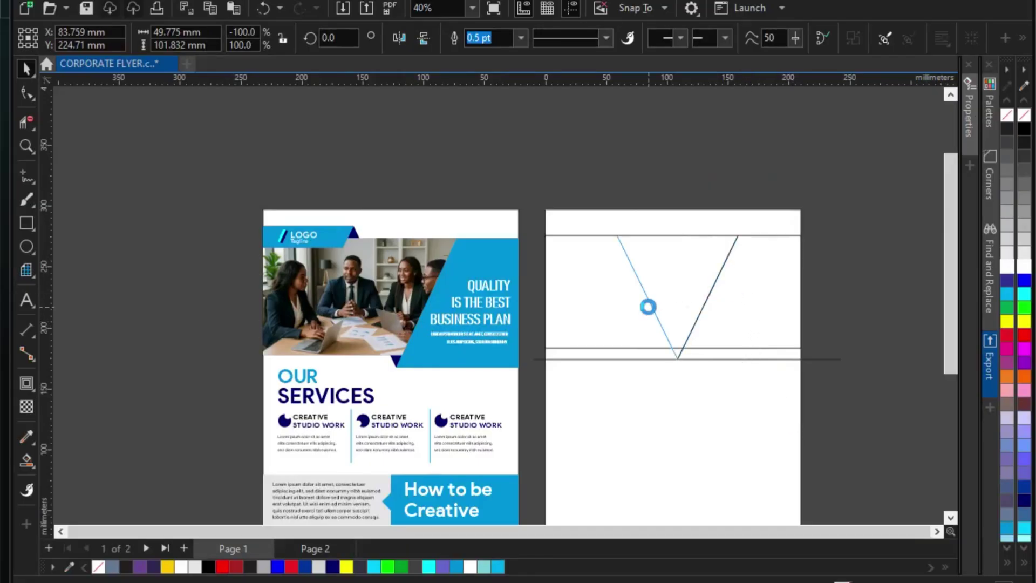
left_click(633, 168)
scroll(626, 228, "up", 1)
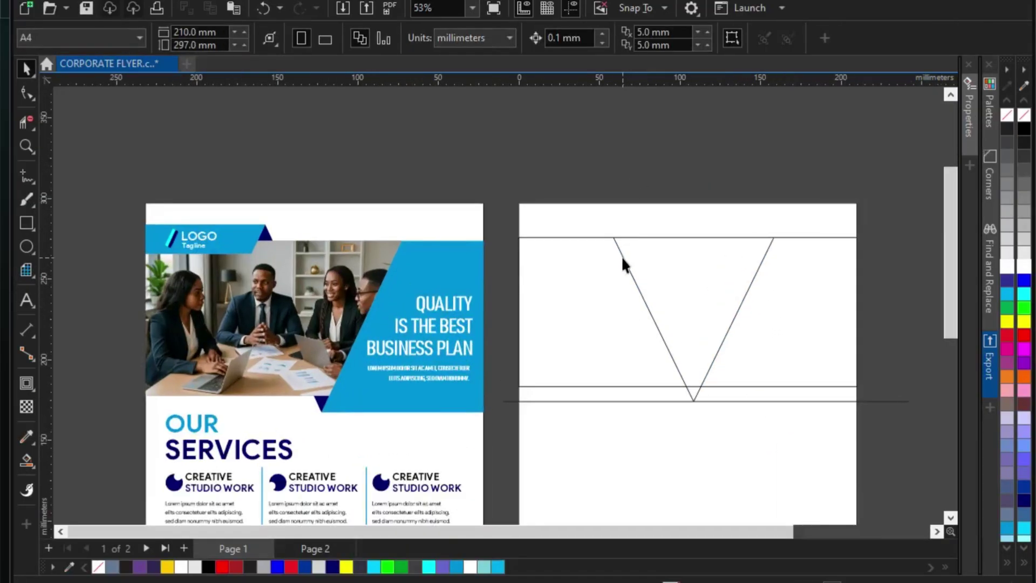
Delete the band's bottom edge right of the slant, the mirrored line's upper part and the lower line left of the V
scroll(620, 256, "down", 1)
left_click(28, 119)
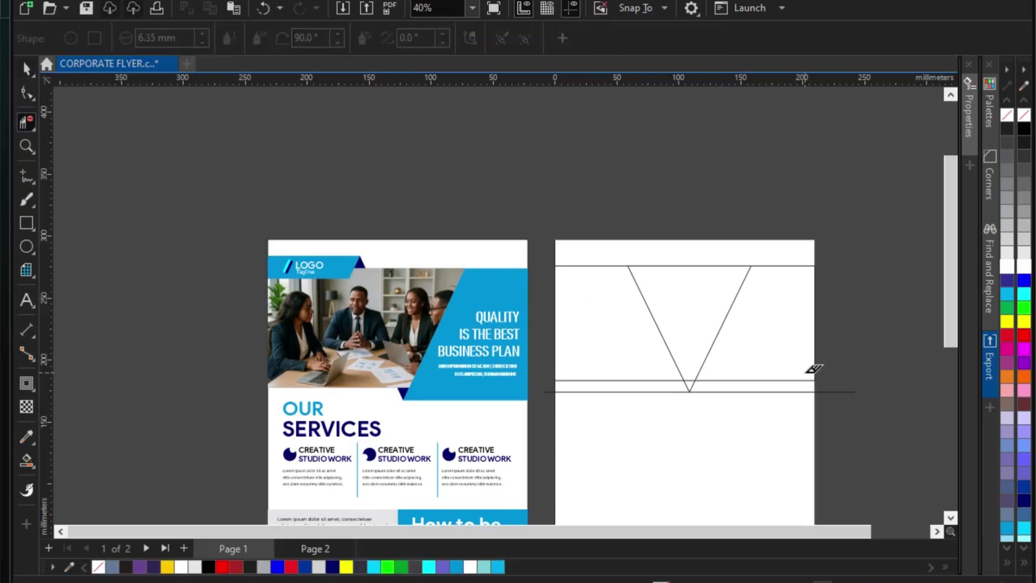
scroll(796, 372, "up", 2)
left_click(727, 384)
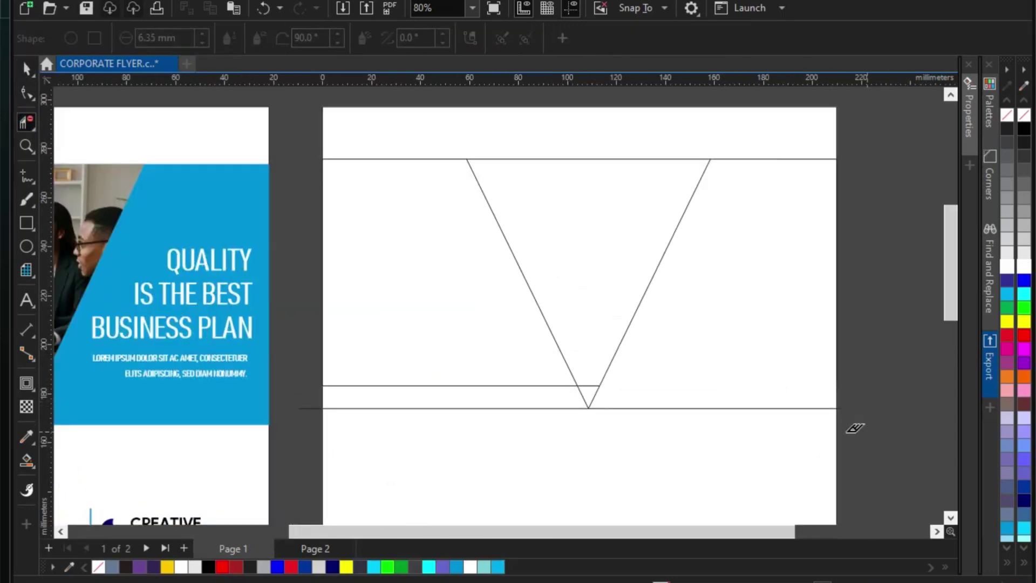
scroll(573, 388, "up", 1)
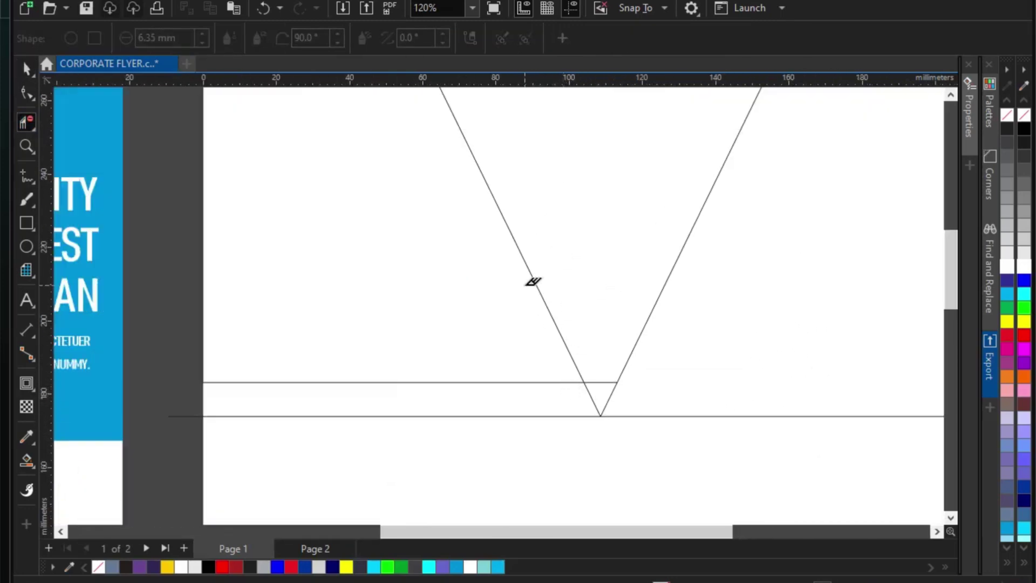
left_click(545, 319)
scroll(613, 387, "down", 1)
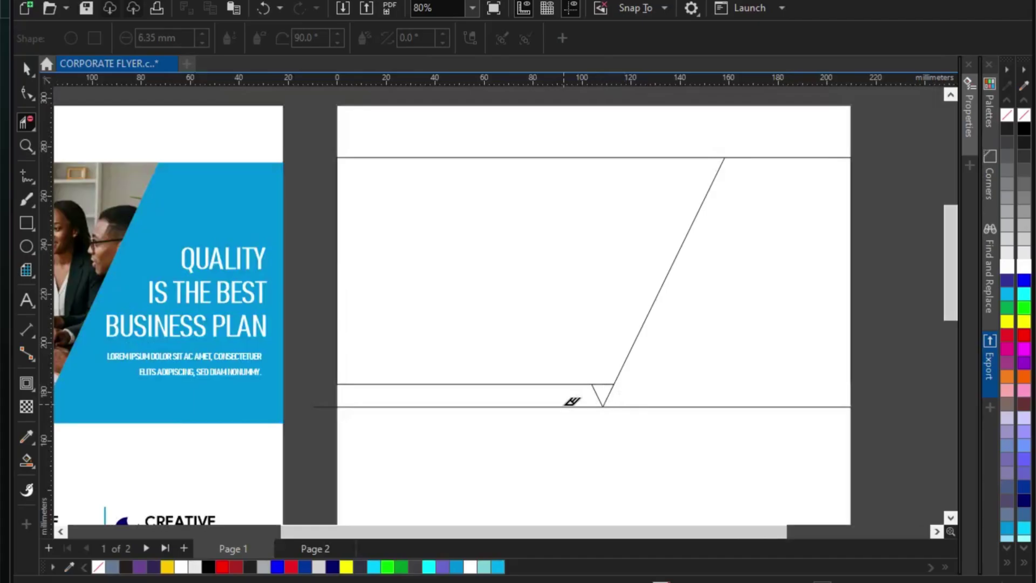
left_click(565, 406)
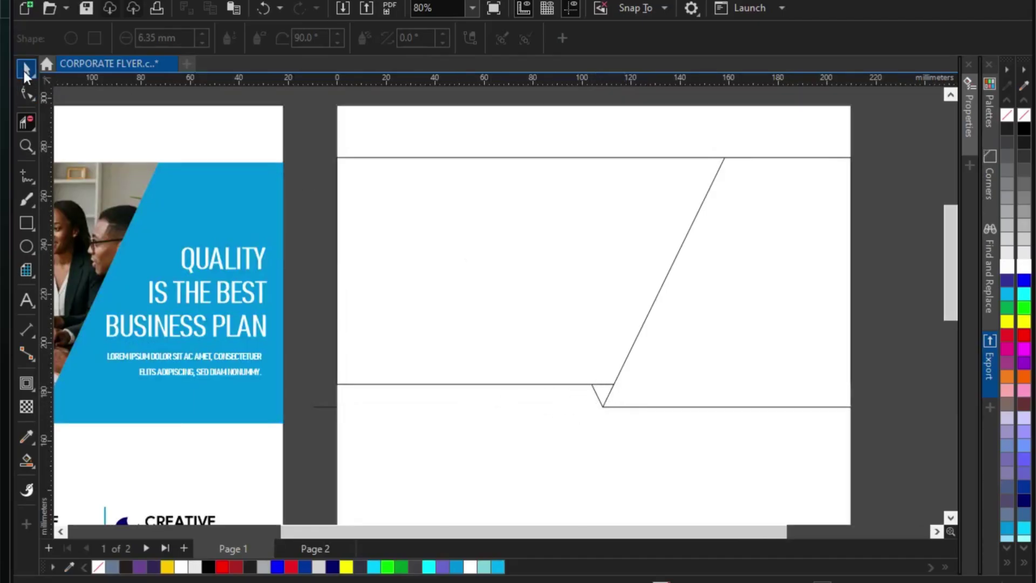
Remove the leftover line stub outside the page's left edge
left_click(25, 69)
scroll(293, 170, "down", 2)
left_click_drag(445, 135, 749, 377)
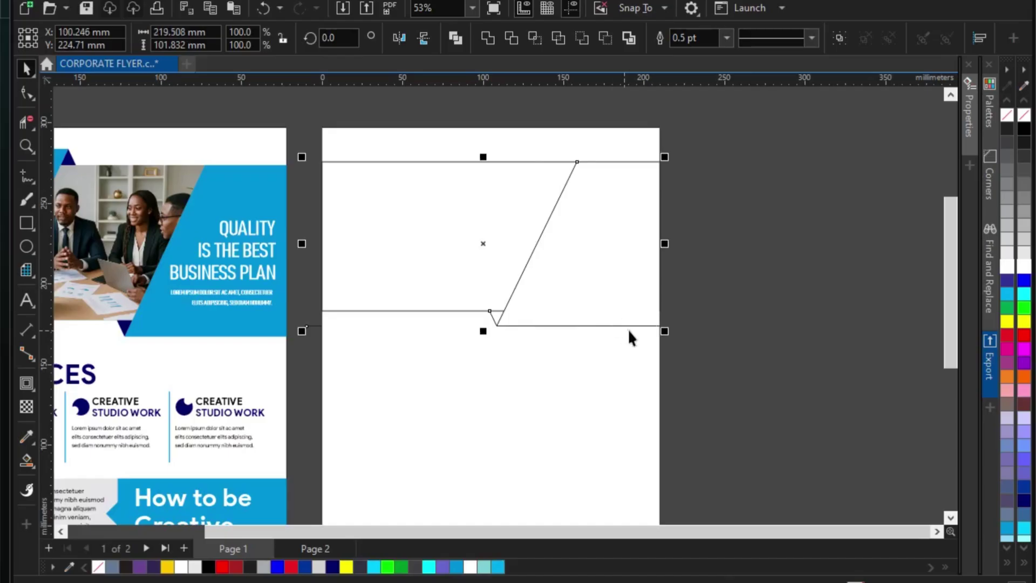
left_click(867, 440)
scroll(751, 208, "down", 1)
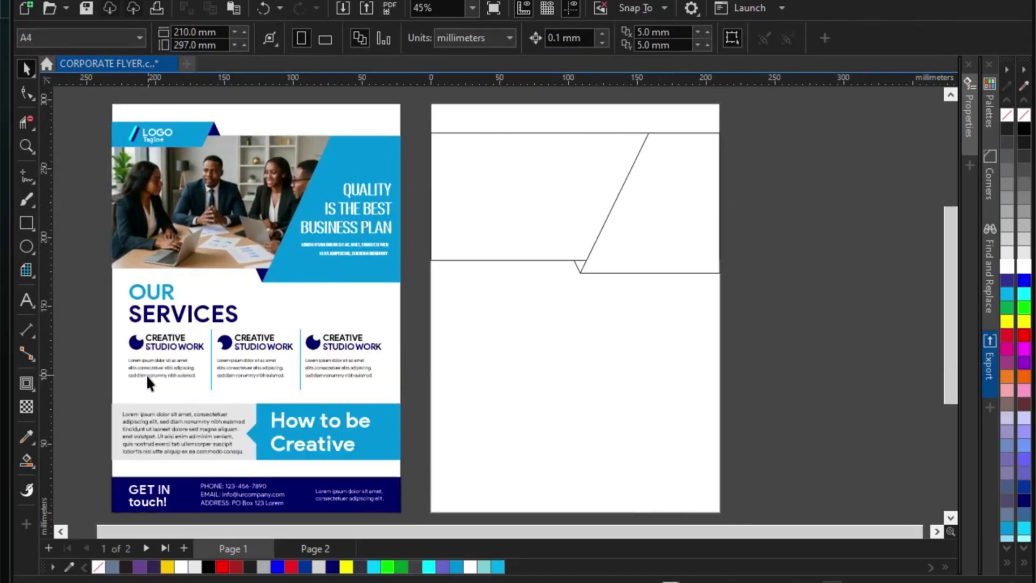
Smart-fill the slanted right-hand panel and the small fold triangle at its lower left corner
left_click(28, 458)
left_click(621, 224)
scroll(613, 243, "up", 5)
left_click(543, 296)
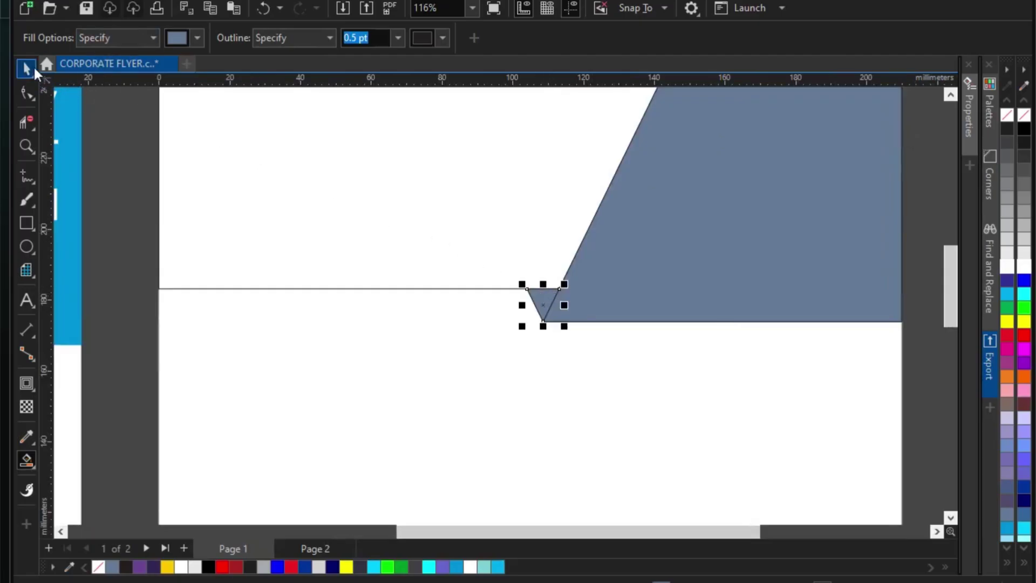
left_click(34, 67)
scroll(331, 209, "down", 2)
key("Escape")
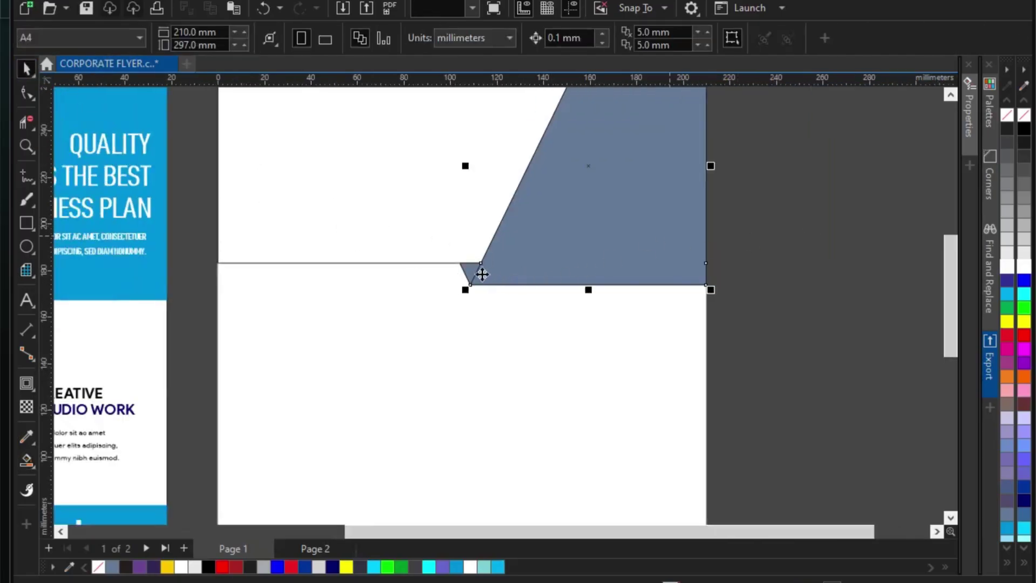
Copy the slanted panel with its fold triangle about 109 mm to the left and mirror the copy vertically and horizontally
key("Escape")
scroll(481, 291, "down", 3)
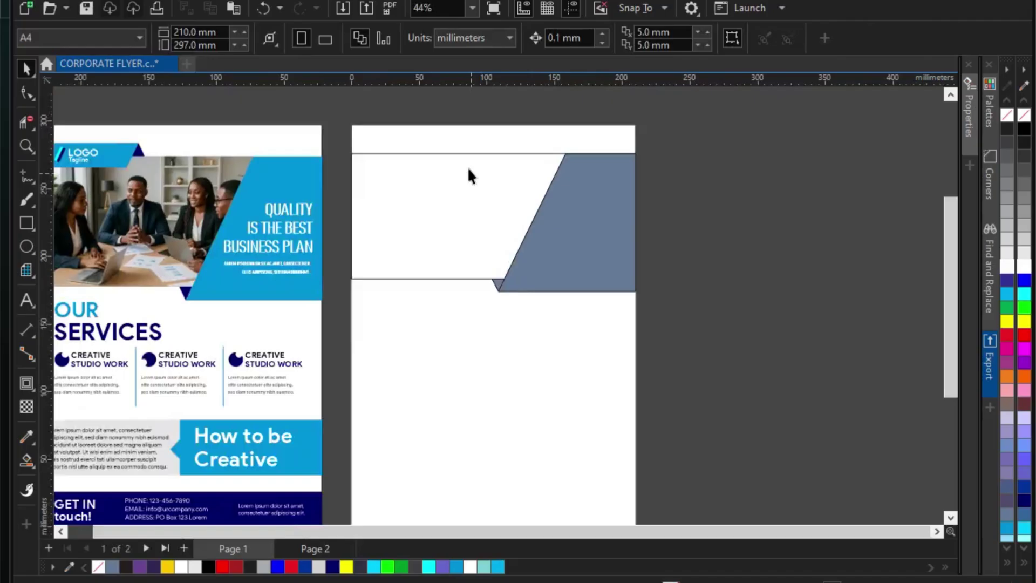
left_click(599, 262)
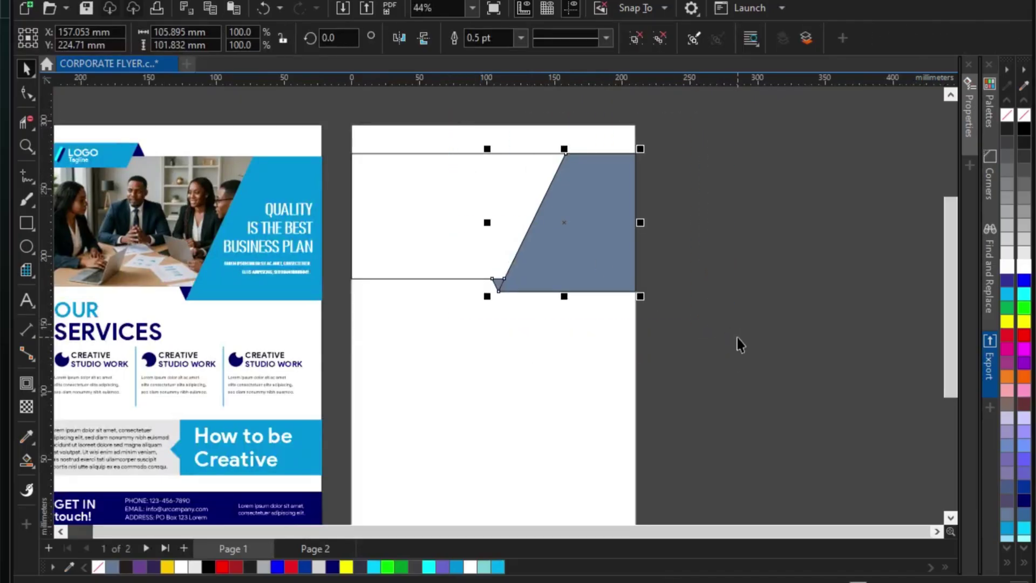
left_click_drag(569, 234, 446, 232)
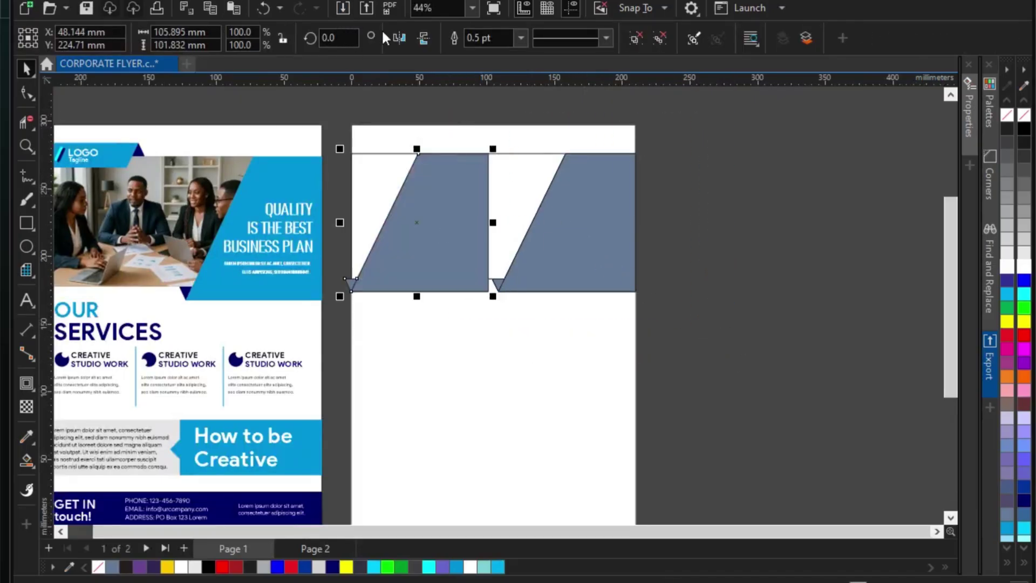
left_click(425, 40)
left_click(400, 38)
scroll(444, 157, "up", 3)
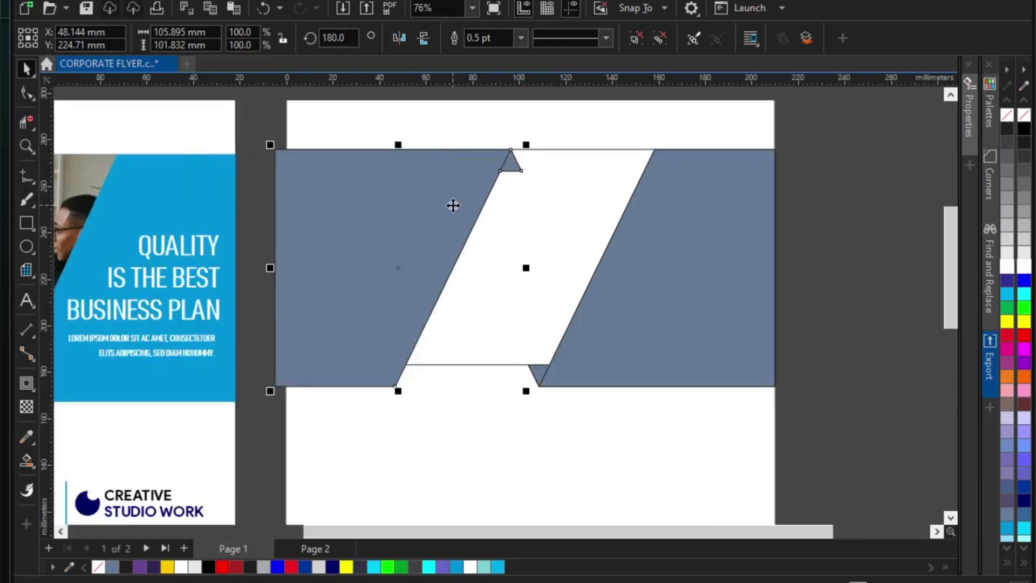
Move the mirrored copy so the base of its fold triangle sits on the band's top edge
left_click_drag(451, 203, 429, 192)
scroll(429, 191, "up", 1)
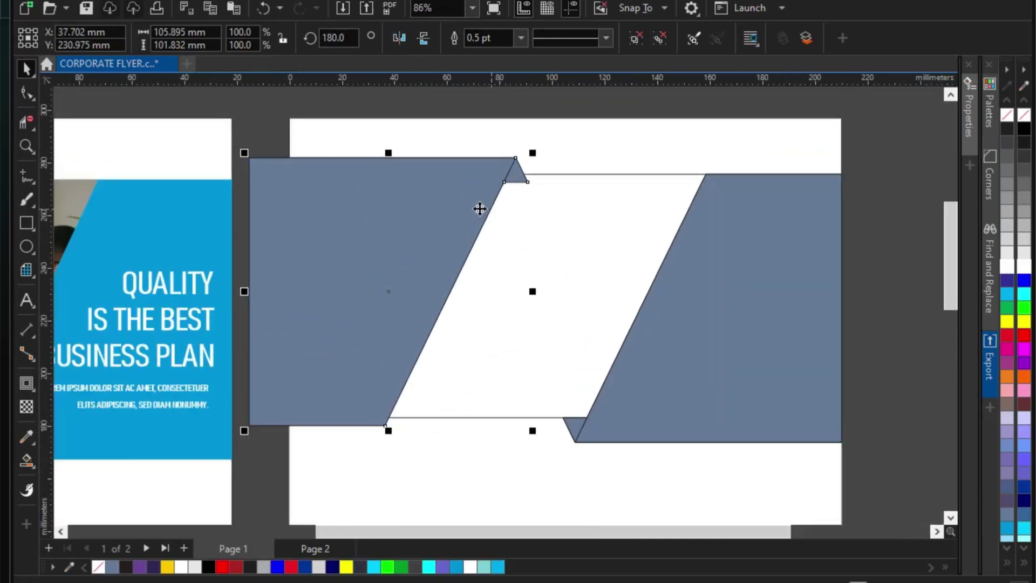
scroll(545, 162, "up", 4)
scroll(534, 237, "up", 1)
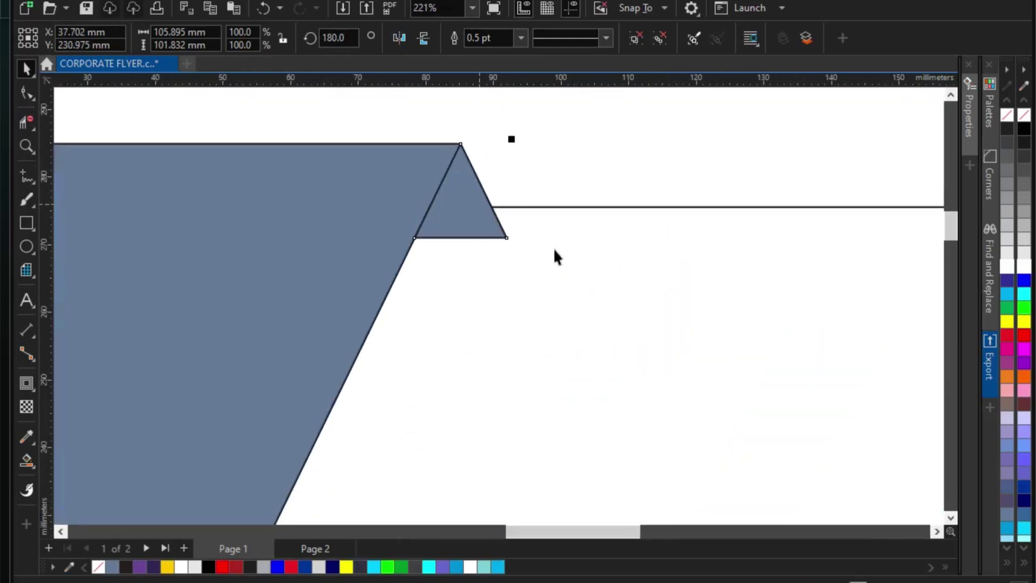
scroll(529, 248, "down", 2)
left_click_drag(514, 244, 449, 235)
scroll(451, 229, "up", 2)
scroll(449, 236, "up", 2)
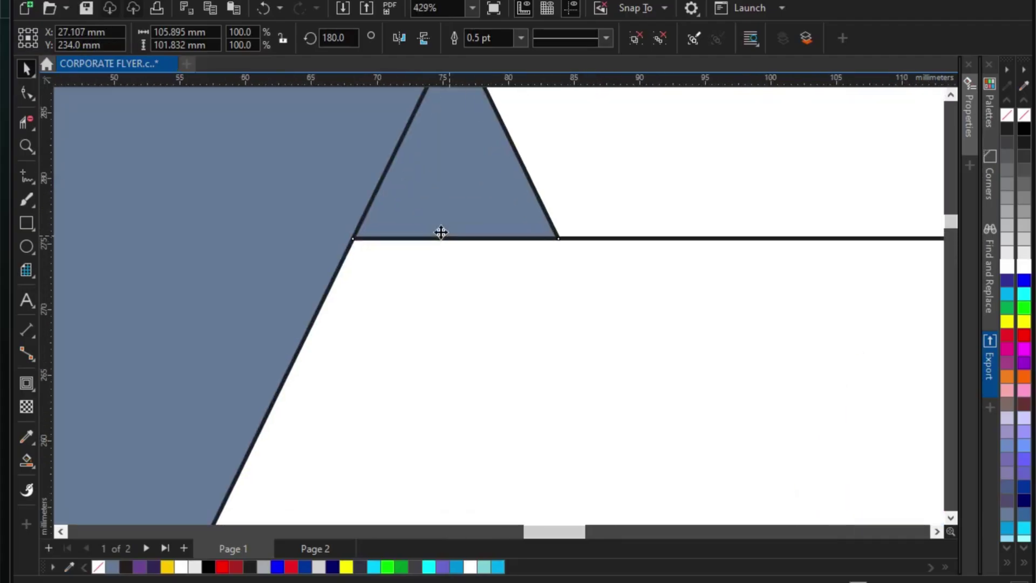
scroll(526, 218, "down", 7)
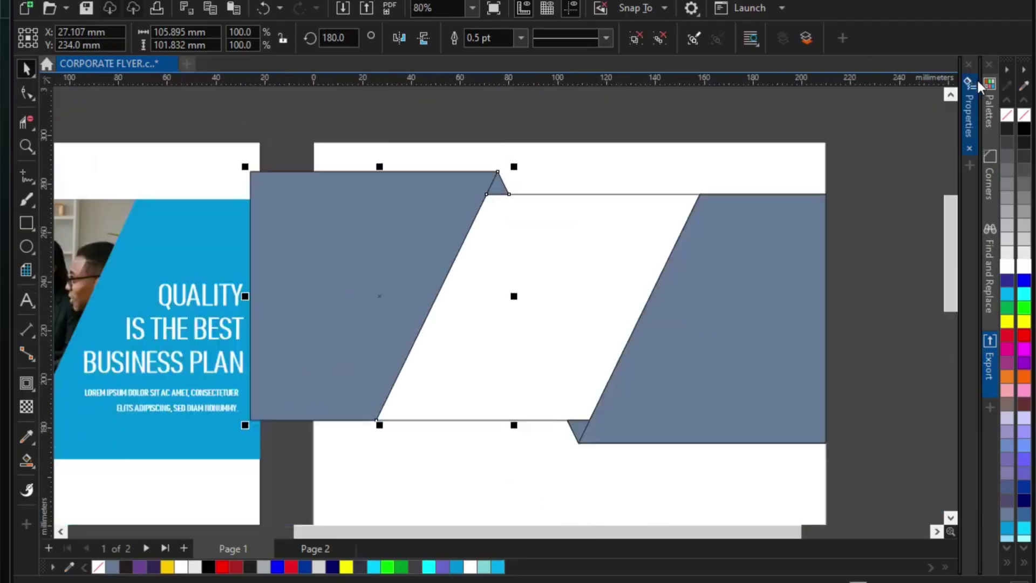
Remove the mirrored copy's fill so only its outline remains, and reselect that outline
left_click(1025, 116)
scroll(556, 186, "down", 1)
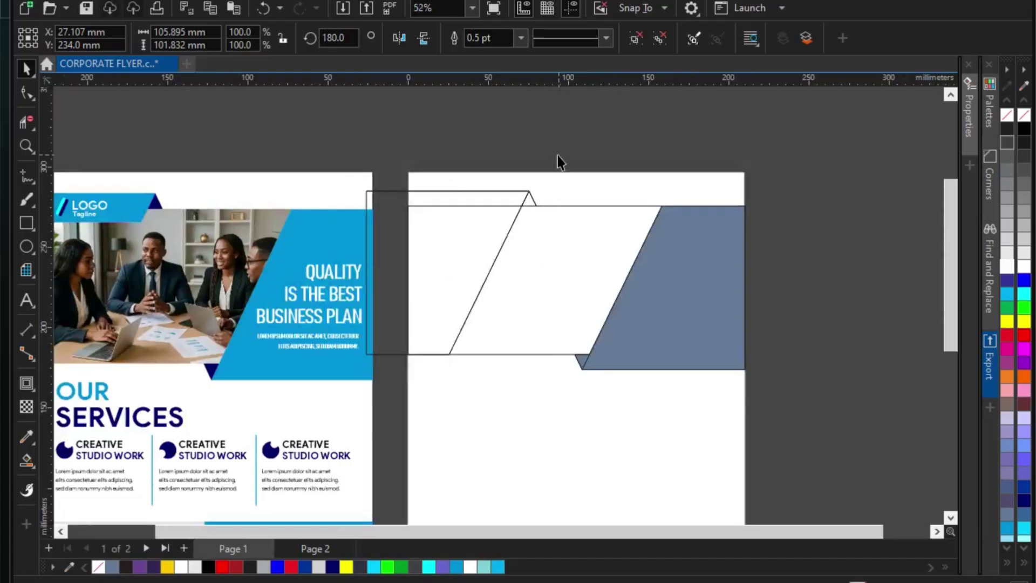
left_click(560, 160)
left_click(303, 196)
scroll(350, 205, "down", 1)
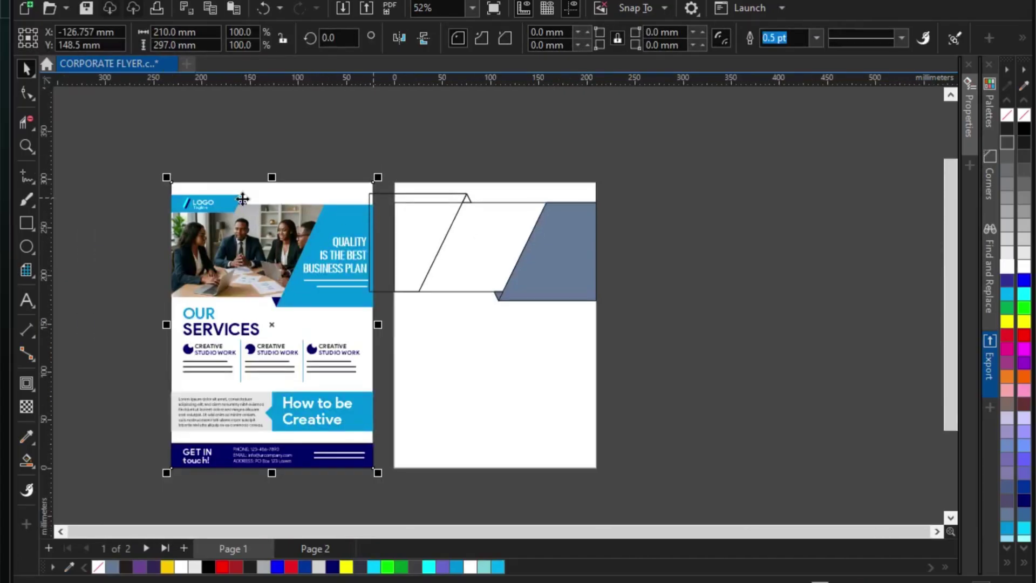
left_click_drag(380, 455, 304, 316)
left_click(382, 162)
scroll(382, 162, "up", 1)
left_click_drag(333, 132, 543, 397)
scroll(490, 293, "up", 2)
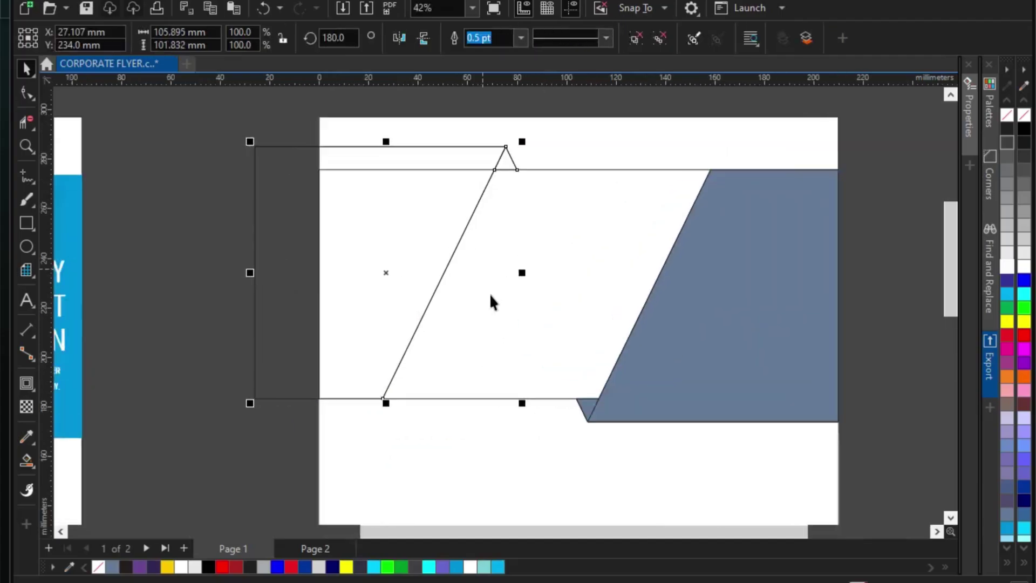
left_click_drag(521, 273, 502, 273)
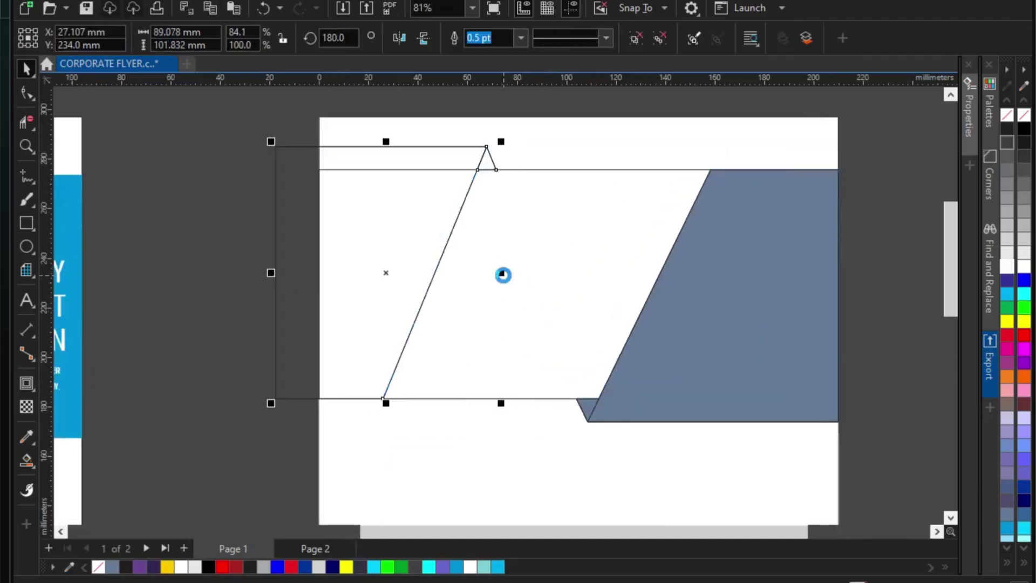
key("ctrl+z")
scroll(460, 264, "down", 1)
left_click_drag(502, 354, 465, 326)
key("ctrl+z")
Shift the mirrored outline about 13 mm further left along the band's top edge
left_click_drag(411, 270, 391, 275)
left_click(428, 179)
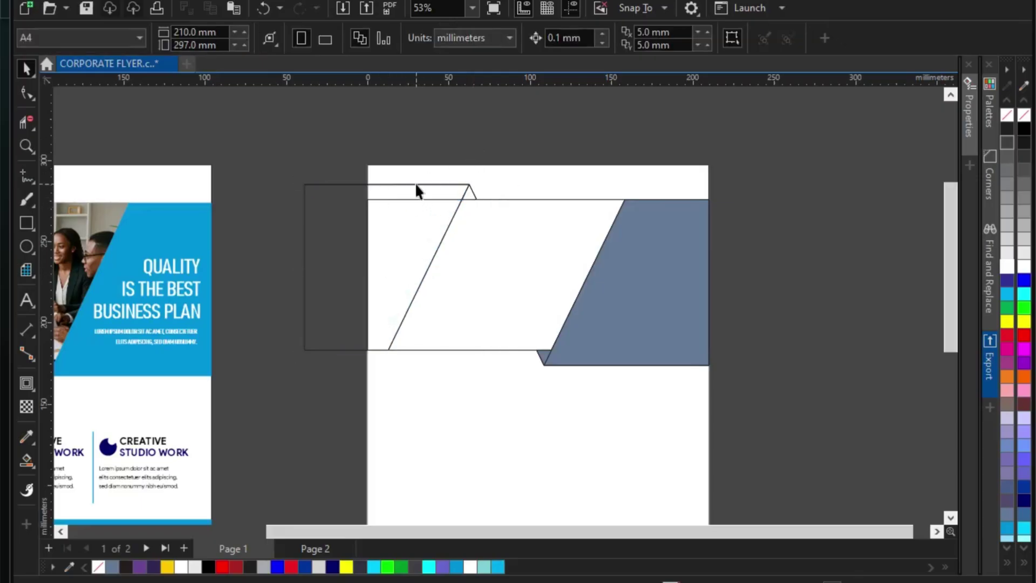
Draw a horizontal line about 144 mm long across the mirrored outline's slanted edge and move it up about 6 mm
scroll(416, 182, "up", 2)
left_click(21, 181)
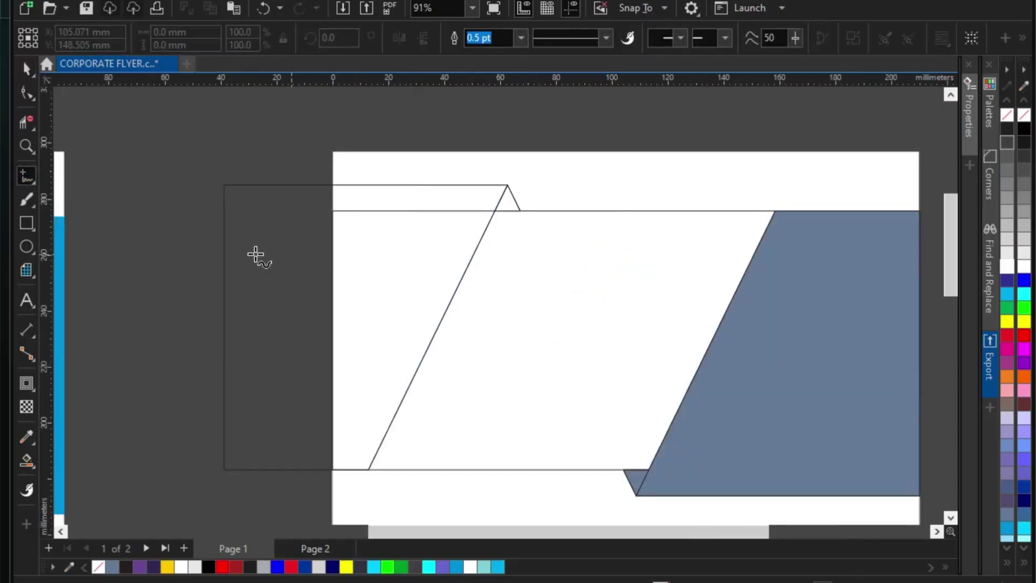
left_click(173, 255)
left_click(445, 254)
left_click(575, 274)
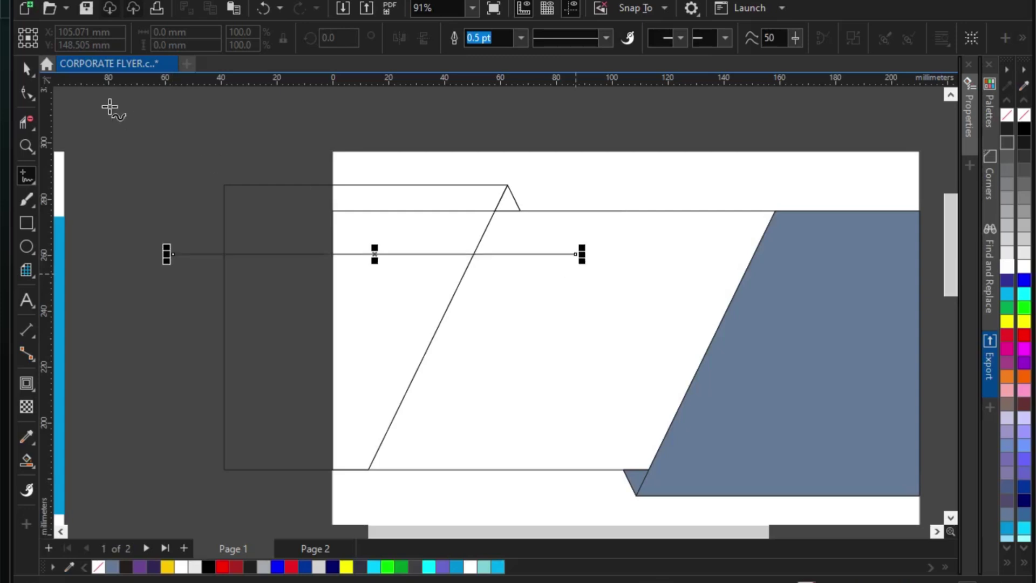
left_click(21, 68)
scroll(427, 227, "up", 2)
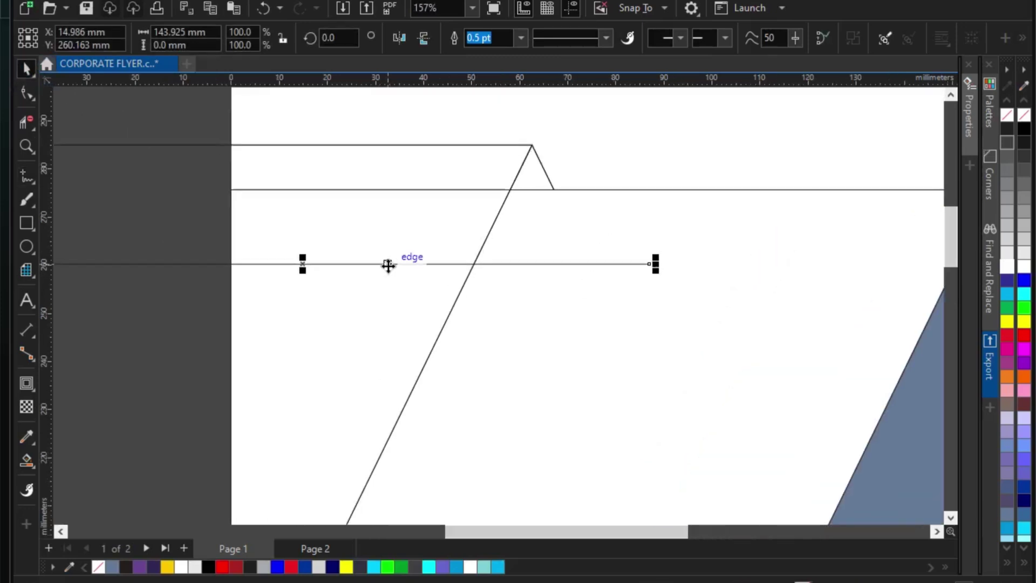
left_click_drag(388, 265, 390, 235)
Delete the band's top edge left of the mirrored slant and the new horizontal line's part right of it
scroll(311, 254, "down", 2)
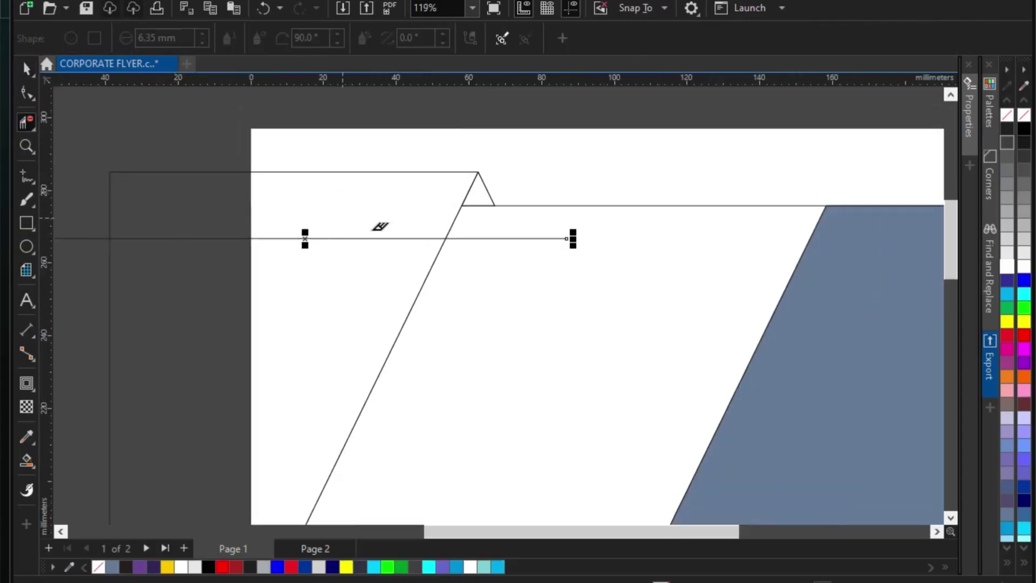
scroll(383, 224, "down", 3)
scroll(455, 218, "up", 2)
left_click(454, 224)
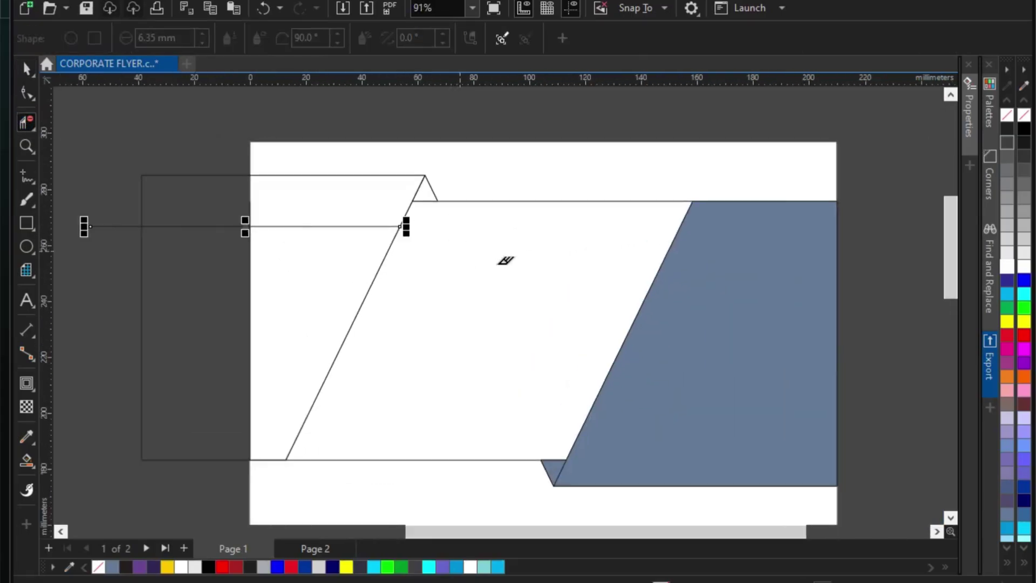
scroll(487, 246, "down", 3)
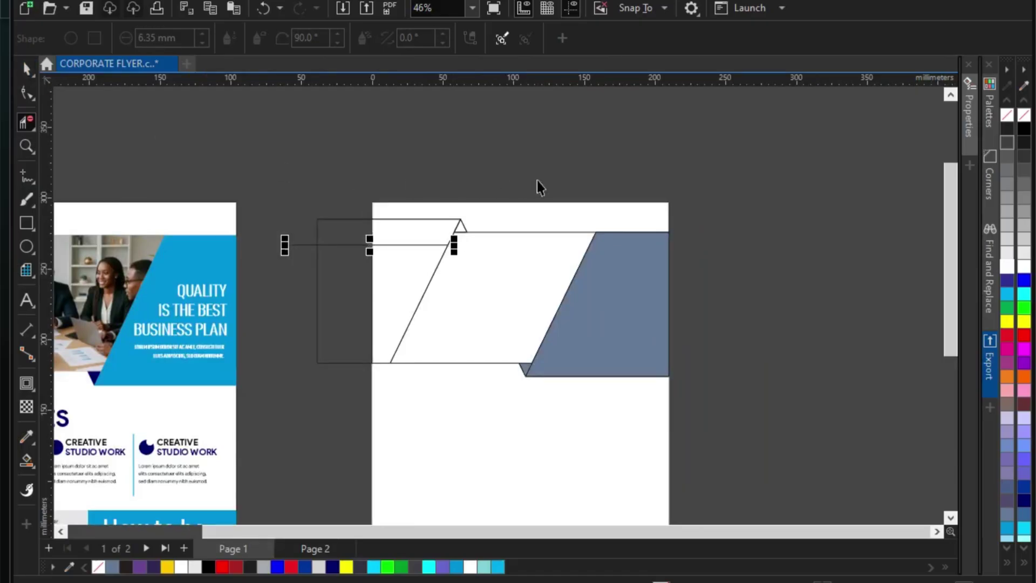
key("space")
key("Escape")
Smart-fill the slanted logo tab at the page's upper left and the small fold triangle beside it
scroll(621, 203, "down", 2)
scroll(465, 182, "up", 3)
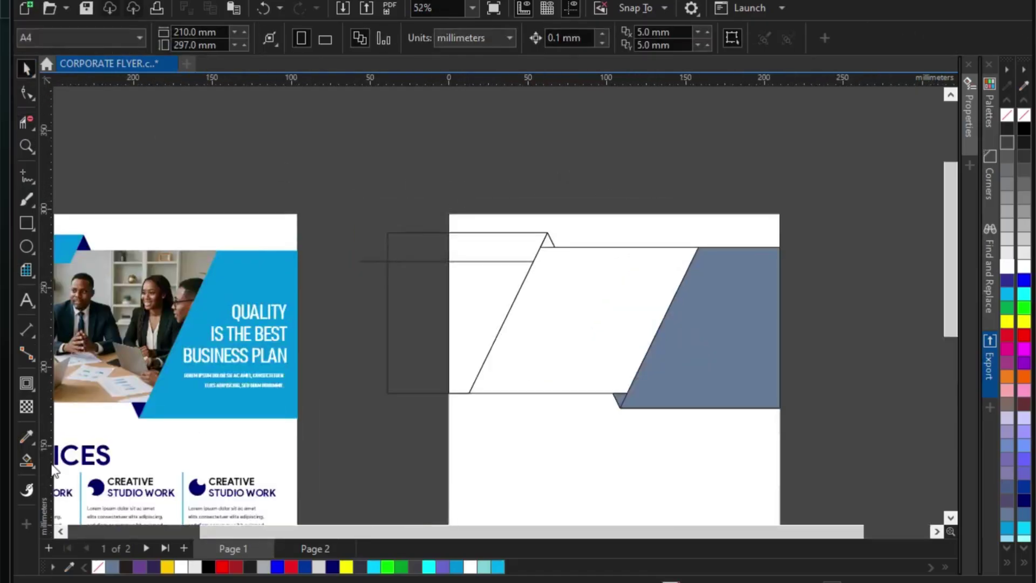
left_click(26, 460)
left_click(522, 245)
scroll(540, 242, "up", 2)
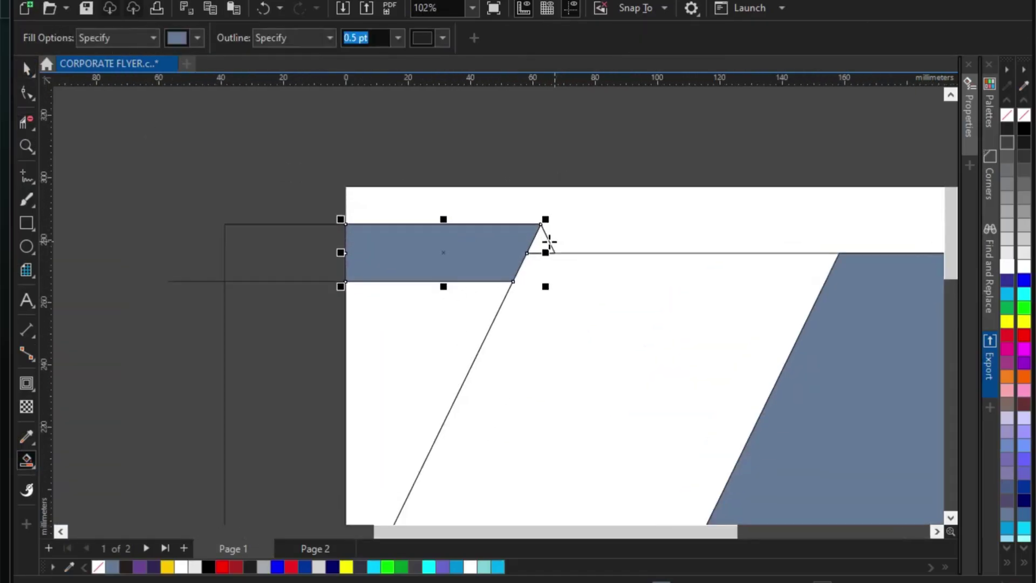
left_click(550, 242)
left_click(26, 66)
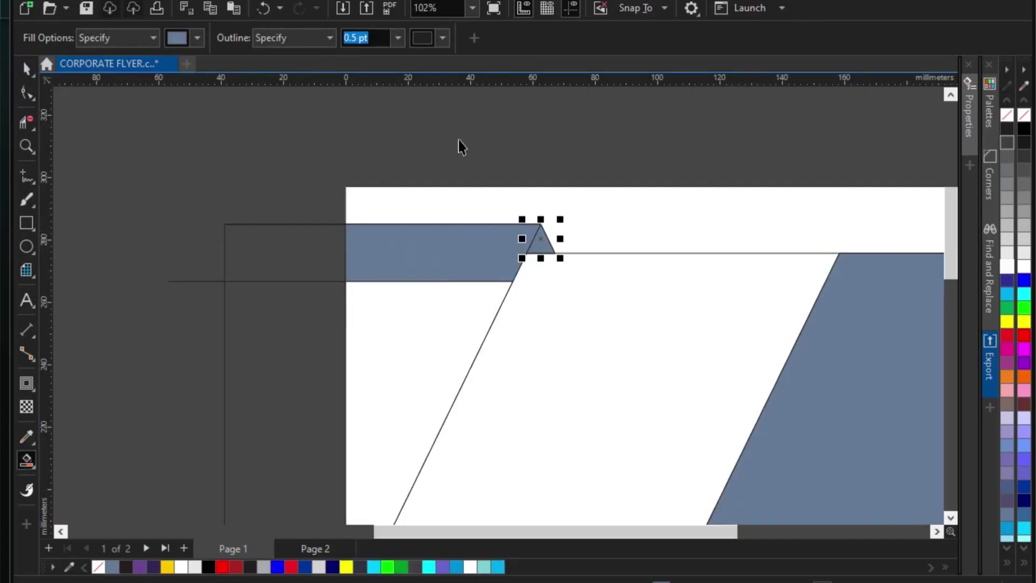
Delete the mirrored construction outline and the horizontal helper line, keeping the filled logo tab and triangle
scroll(470, 146, "down", 1)
left_click(501, 299)
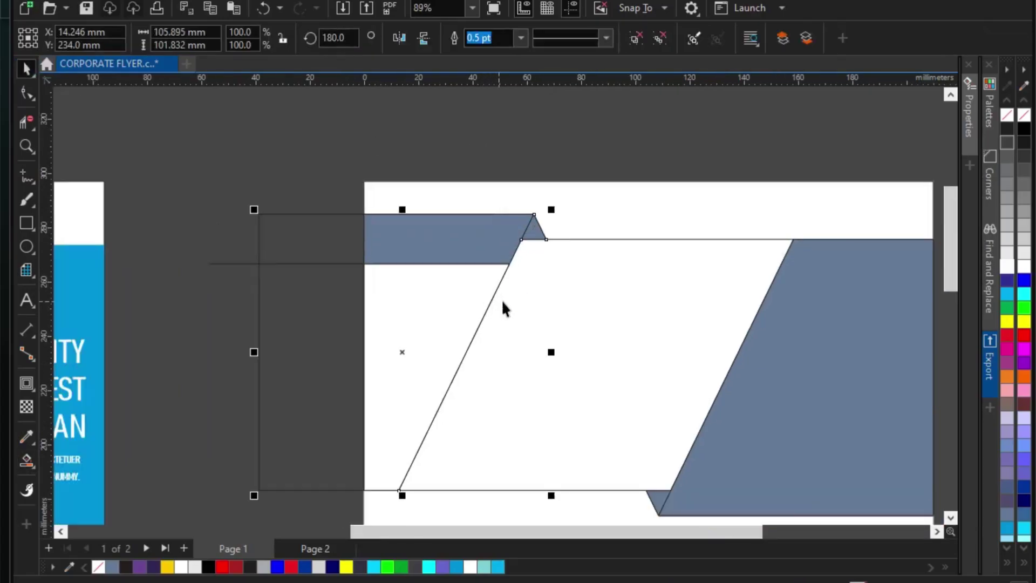
key("Escape")
scroll(500, 280, "down", 5)
left_click(400, 274)
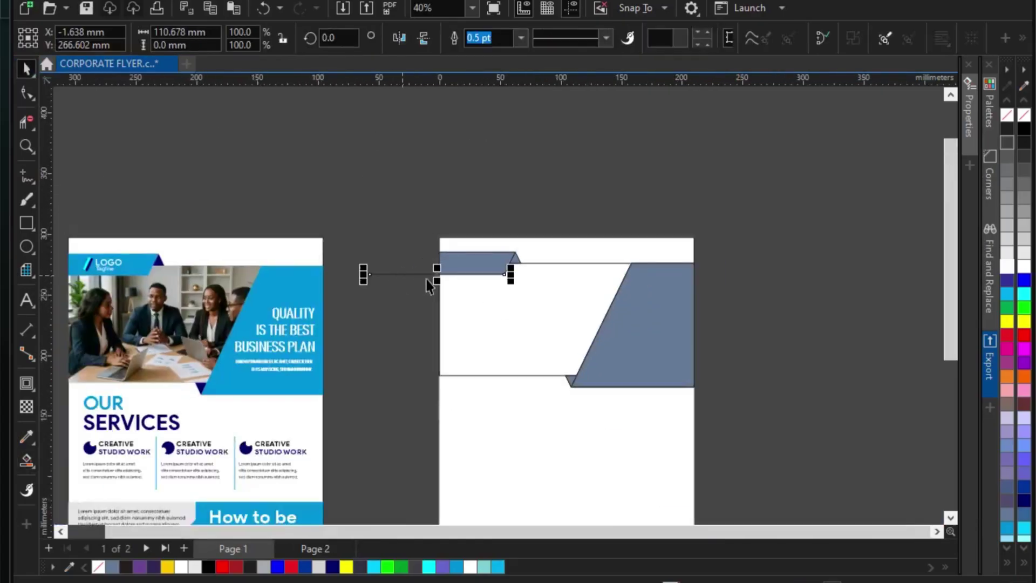
key("Delete")
scroll(568, 268, "up", 3)
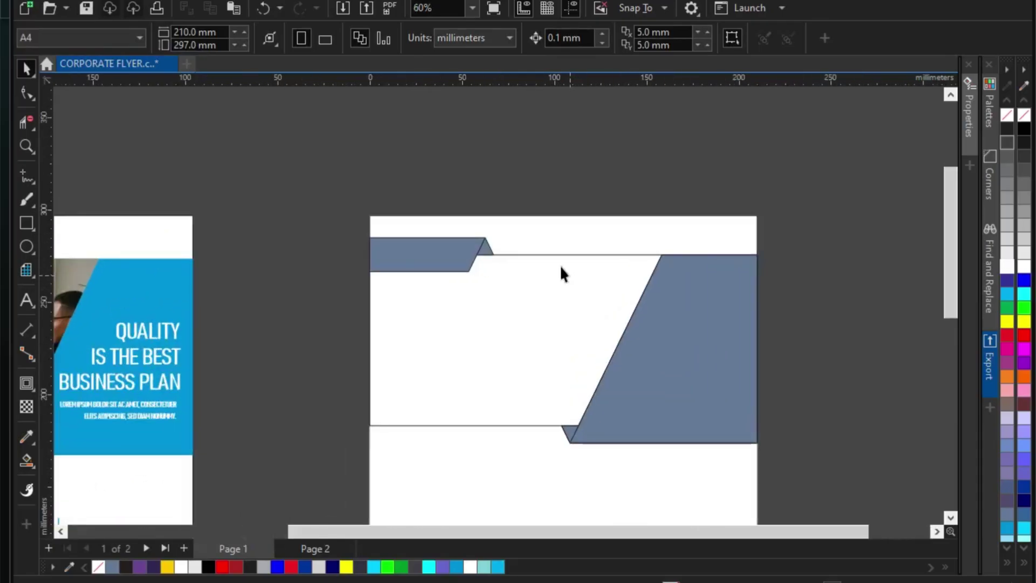
Pull the leftover open border line off the page's top and side edges and delete it
scroll(522, 211, "down", 3)
left_click_drag(387, 182, 718, 394)
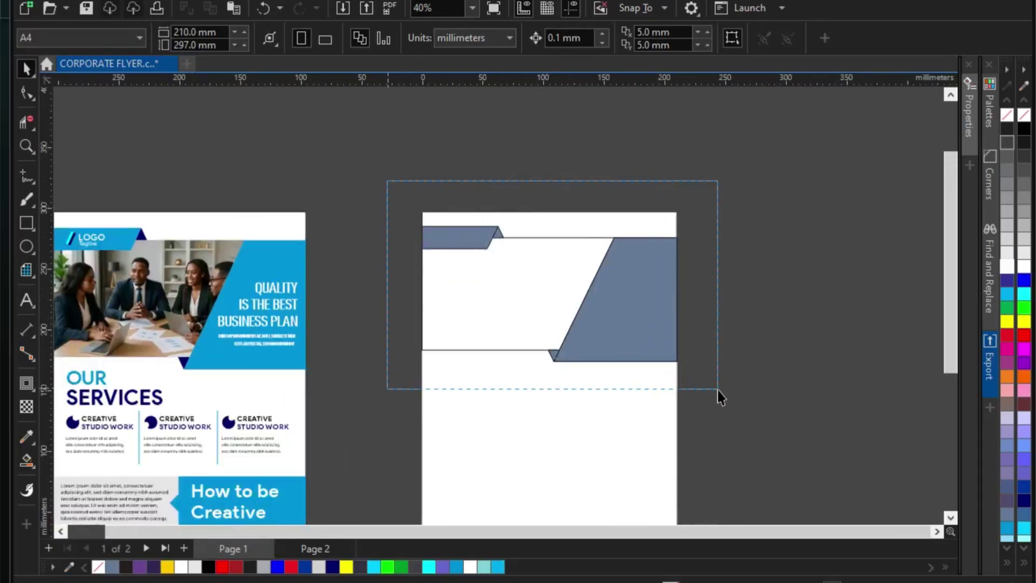
left_click(600, 163)
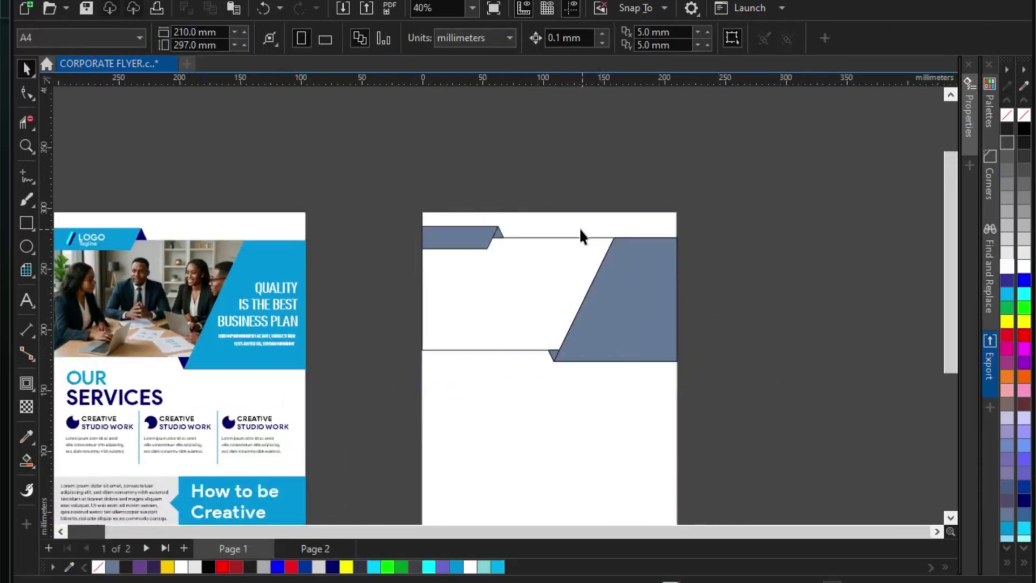
scroll(552, 230, "down", 2)
left_click_drag(607, 221, 692, 208)
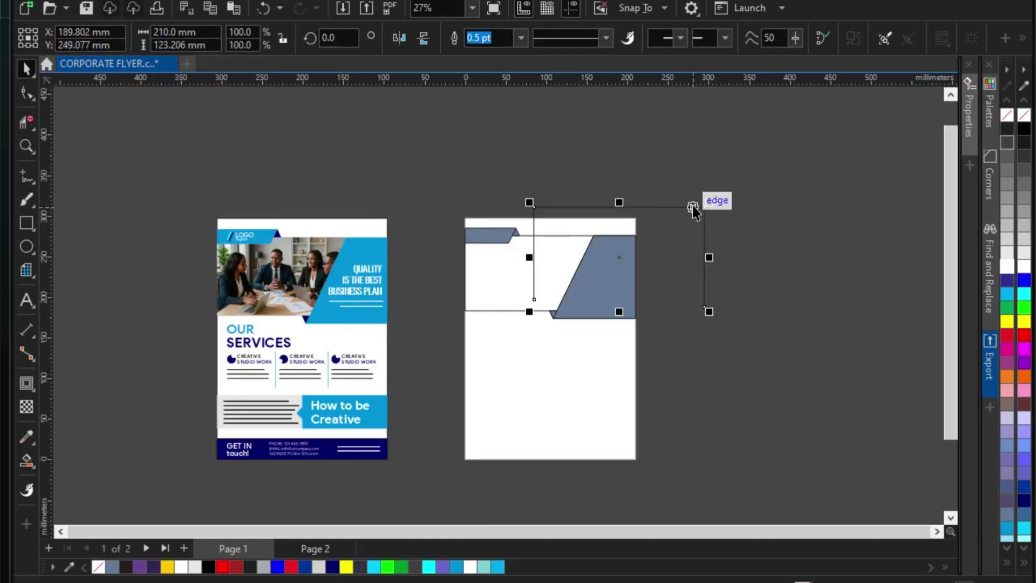
key("Delete")
Smart-fill the picture area between the logo tab and the slanted right-hand panel
scroll(550, 259, "up", 3)
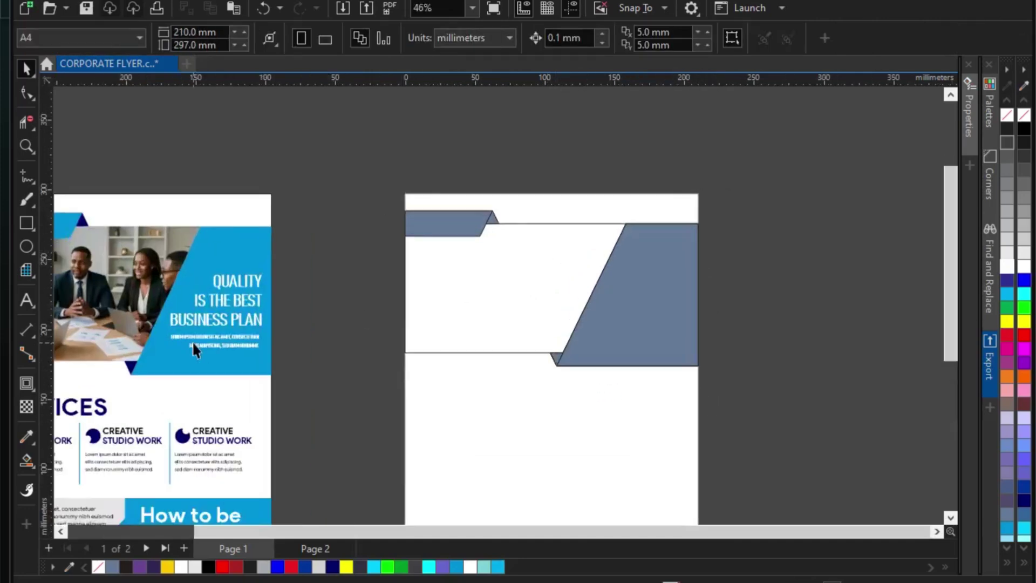
left_click(26, 460)
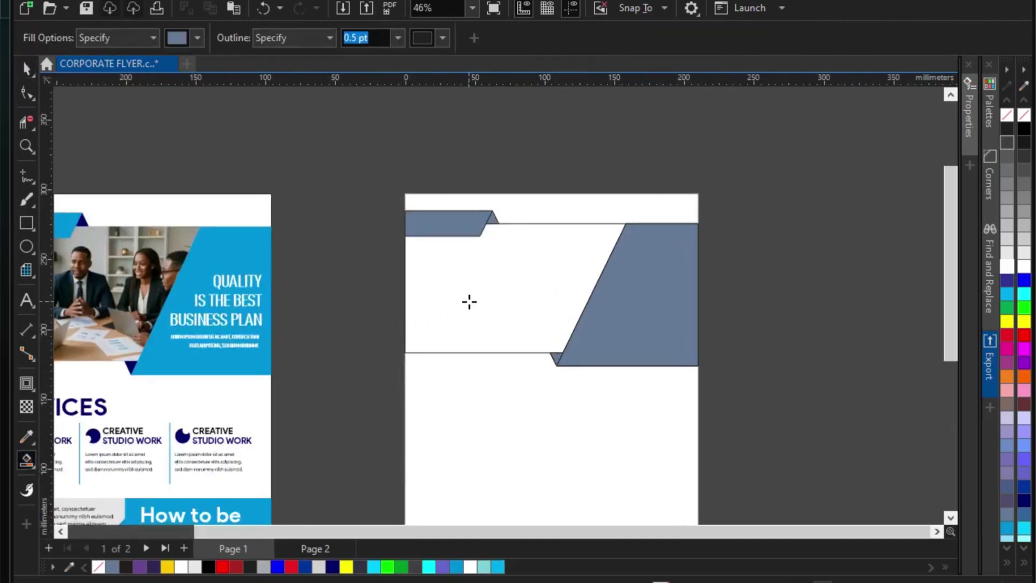
left_click(470, 301)
left_click(23, 71)
scroll(356, 135, "down", 2)
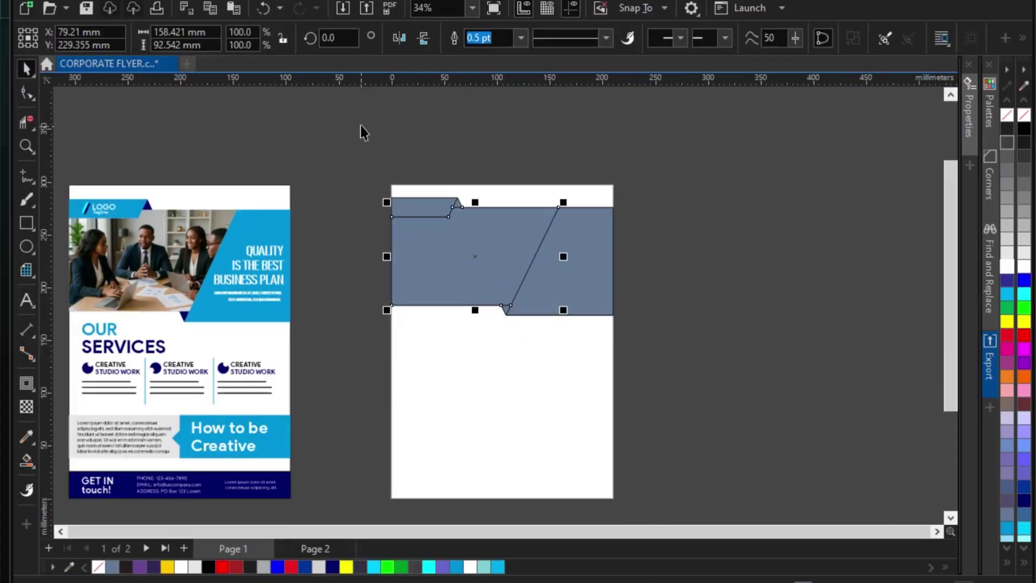
left_click(359, 131)
Switch to File Explorer and bring the business meeting photo from the Downloads folder into the drawing, right of the page
scroll(577, 257, "down", 3)
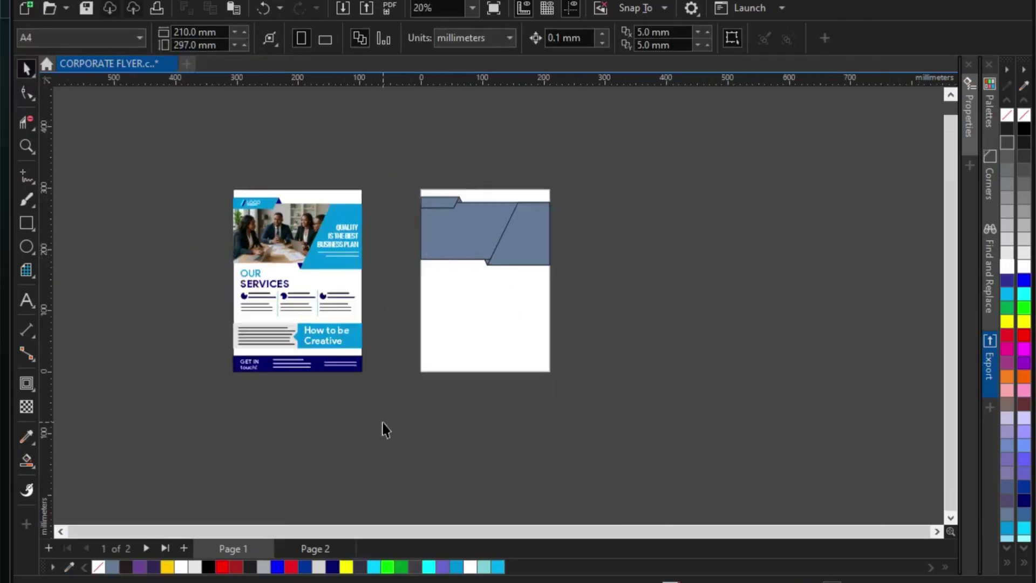
scroll(500, 234, "up", 3)
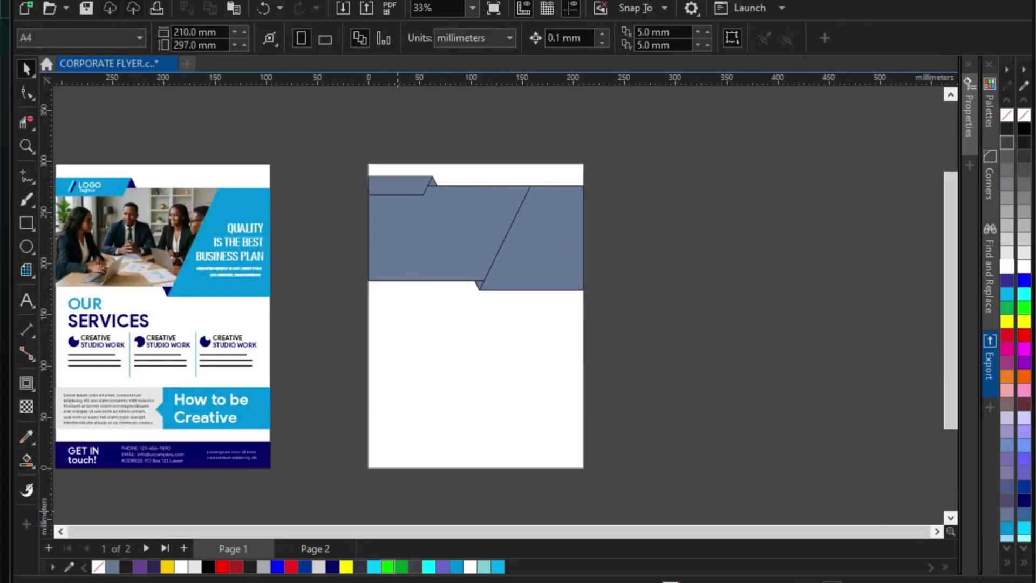
left_click(361, 549)
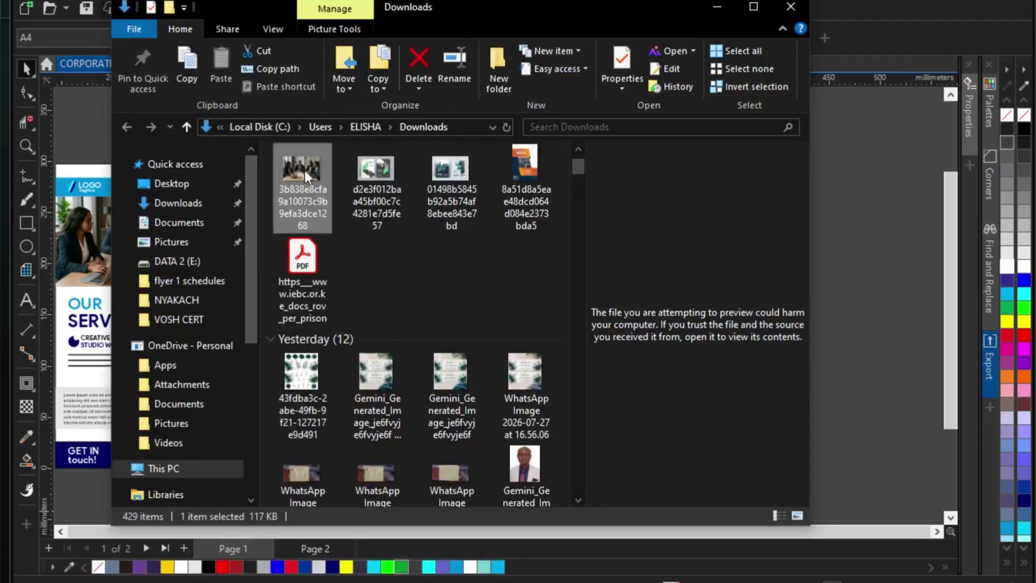
left_click_drag(301, 168, 883, 313)
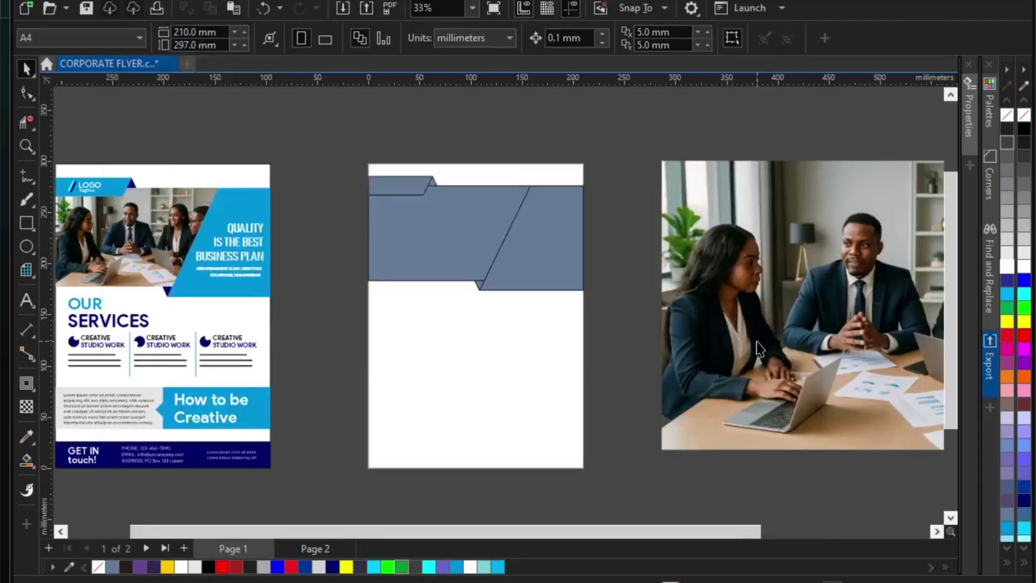
Scale the meeting photo down to about 242 × 161 mm and place it beside the page
left_click(758, 348)
scroll(687, 213, "down", 1)
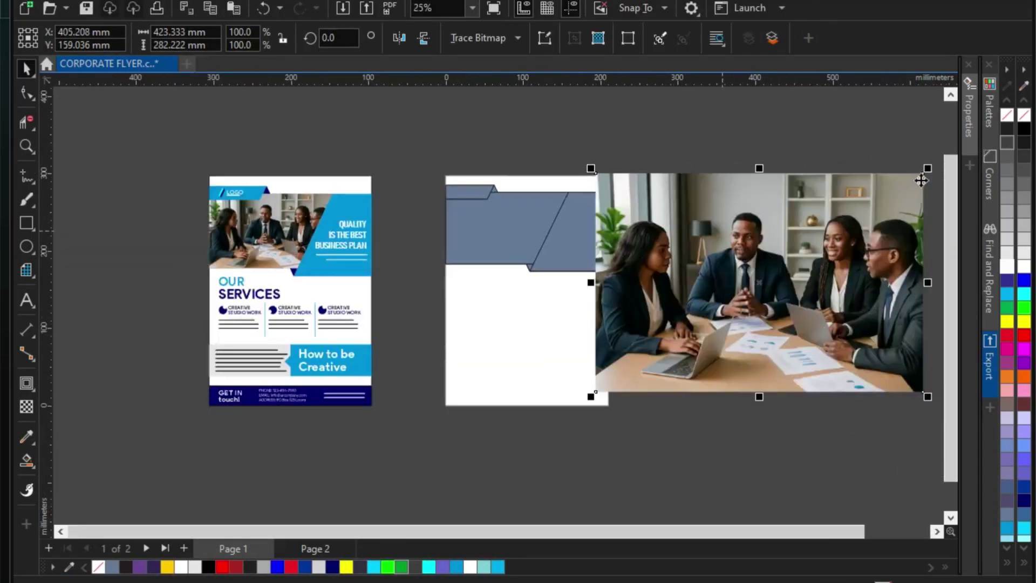
left_click_drag(927, 168, 853, 221)
left_click_drag(786, 273, 740, 230)
scroll(740, 230, "up", 3)
PowerClip the meeting photo into the picture area beside the slanted panel, with its contents set to Fill Proportionally
left_click(214, 4)
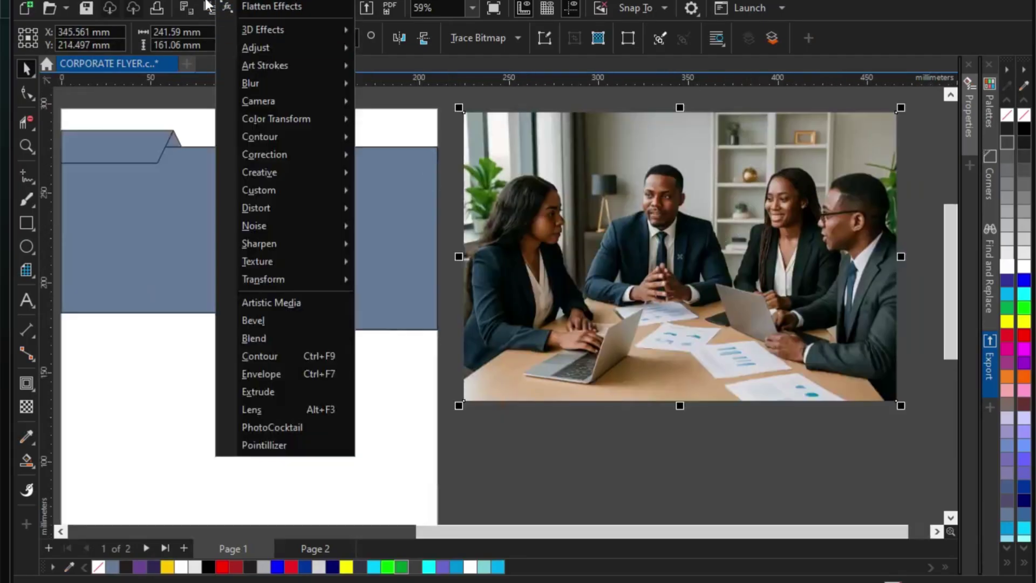
mouse_move(296, 47)
left_click(443, 50)
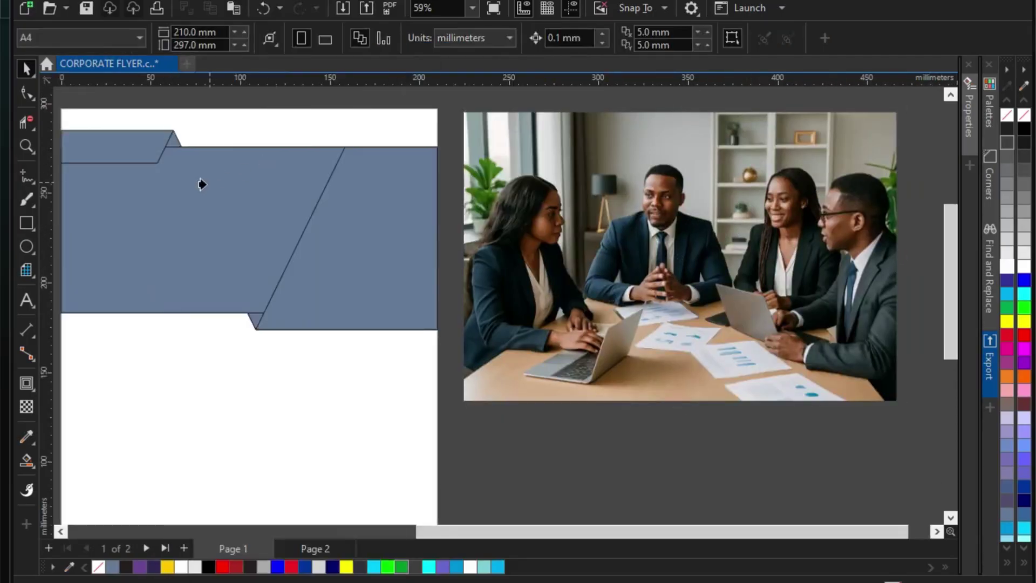
left_click(202, 183)
left_click(239, 113)
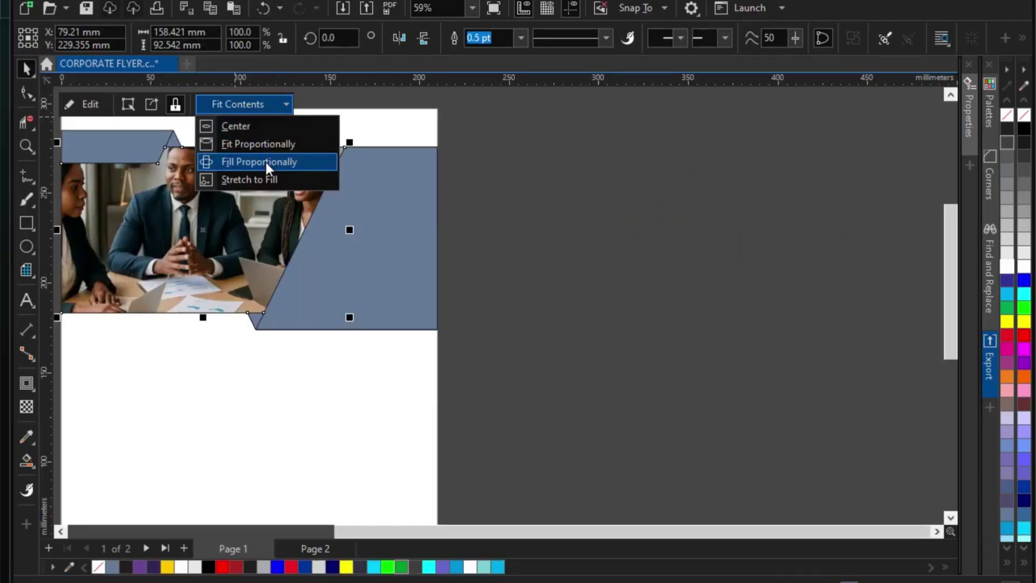
left_click(264, 159)
scroll(393, 225, "down", 3)
left_click(556, 224)
scroll(301, 219, "up", 2)
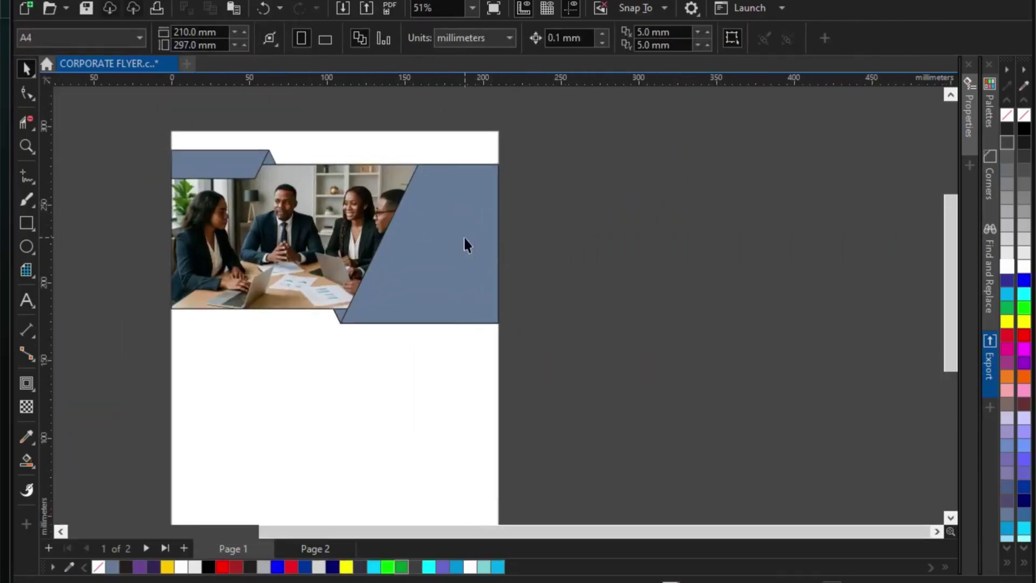
Fill the logo tab and the slanted panel with the reference flyer's bright blue
left_click(370, 242)
left_click(249, 163, "shift")
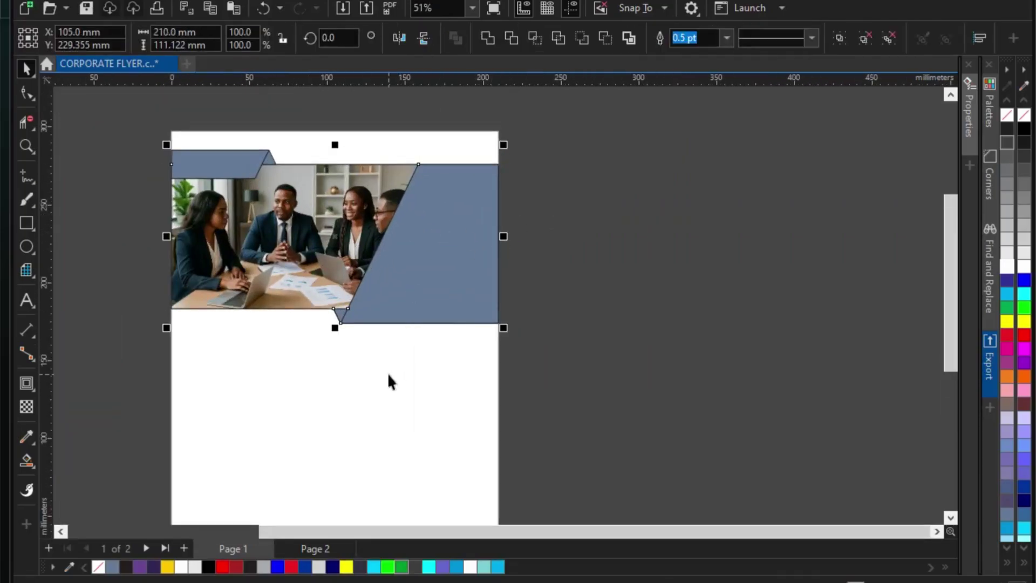
scroll(534, 346, "down", 1)
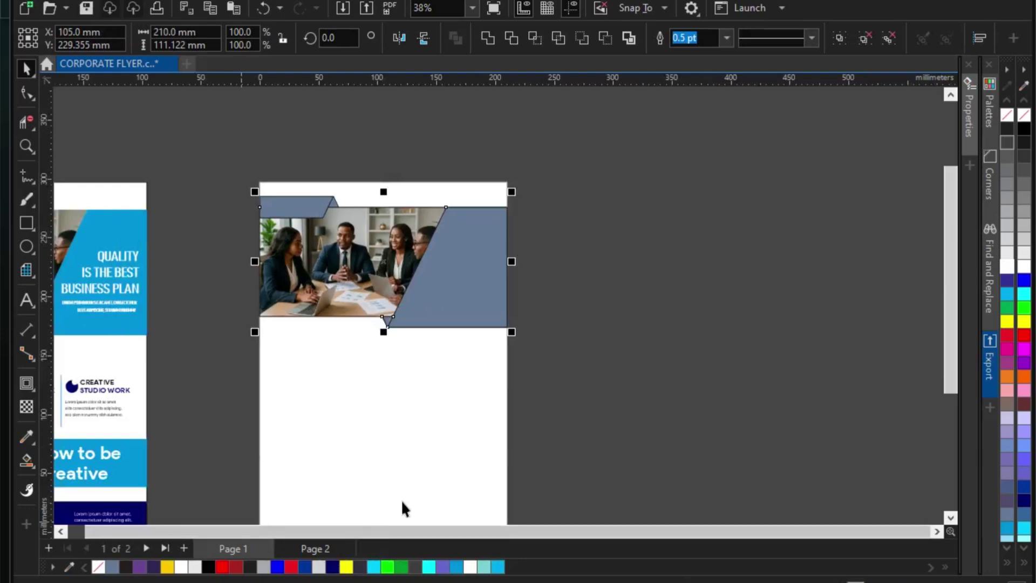
scroll(455, 437, "down", 1)
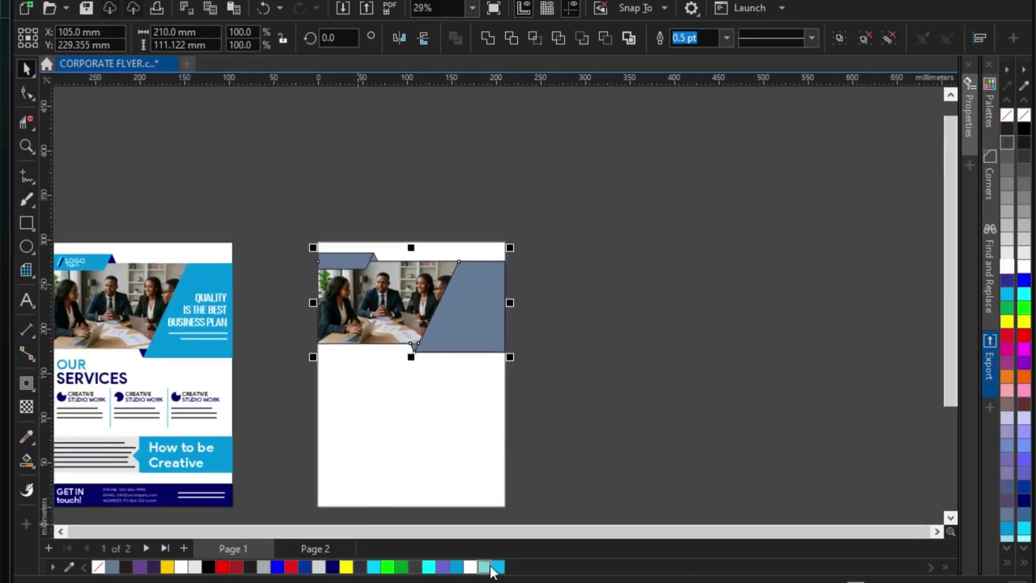
left_click(595, 384)
scroll(476, 322, "up", 3)
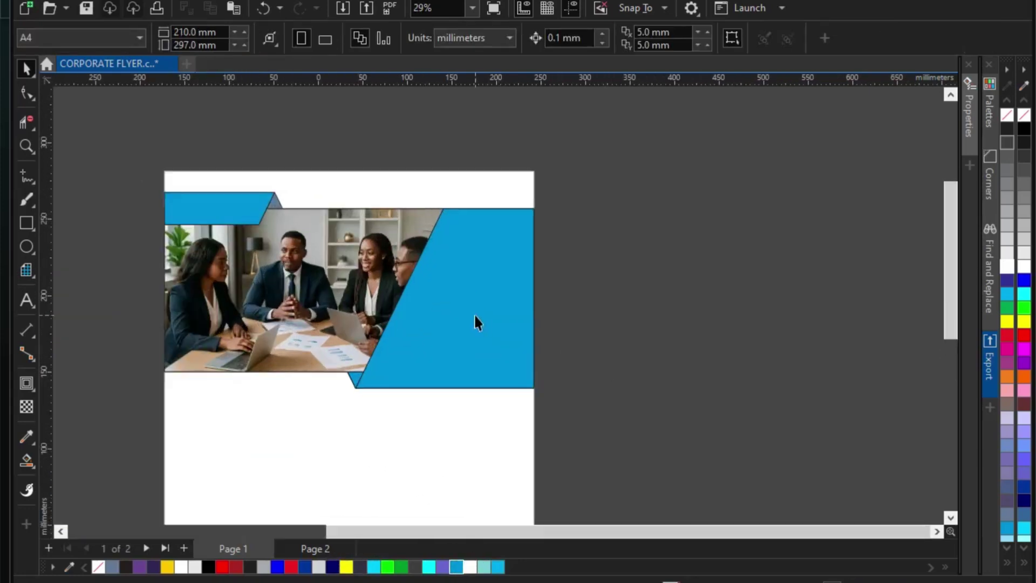
Ungroup the slanted panel from the small triangle below the photo
scroll(344, 402, "up", 1)
left_click(340, 402)
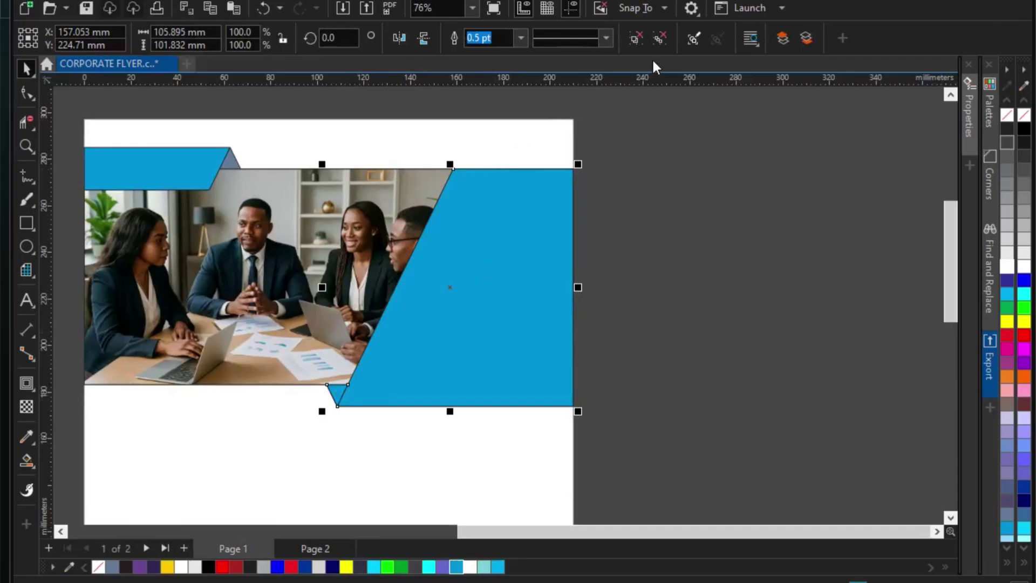
scroll(699, 180, "down", 2)
left_click_drag(229, 131, 757, 395)
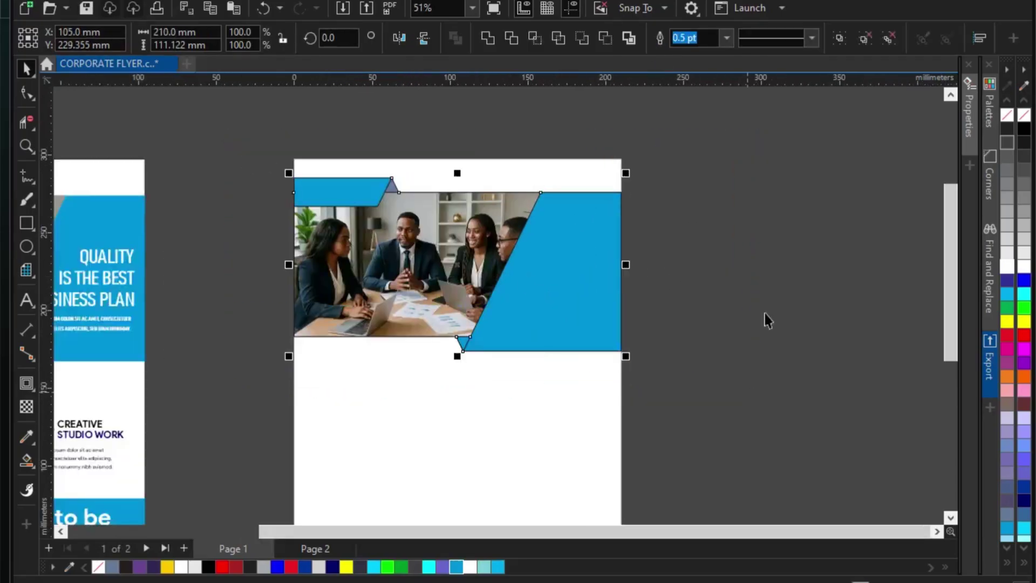
key("Escape")
Fill the small triangles beside the logo tab and below the photo with dark navy blue
scroll(494, 281, "up", 1)
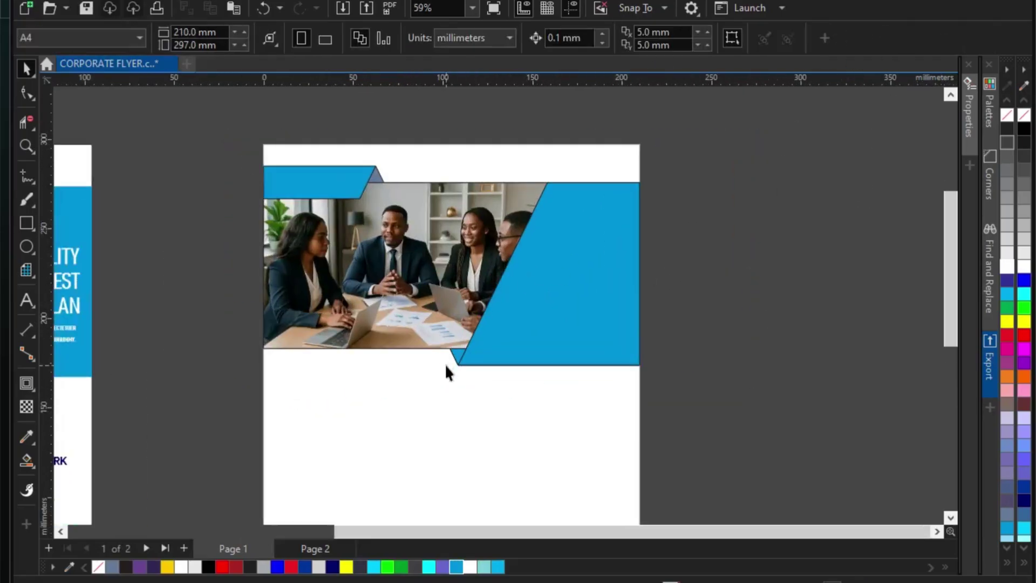
left_click(460, 360)
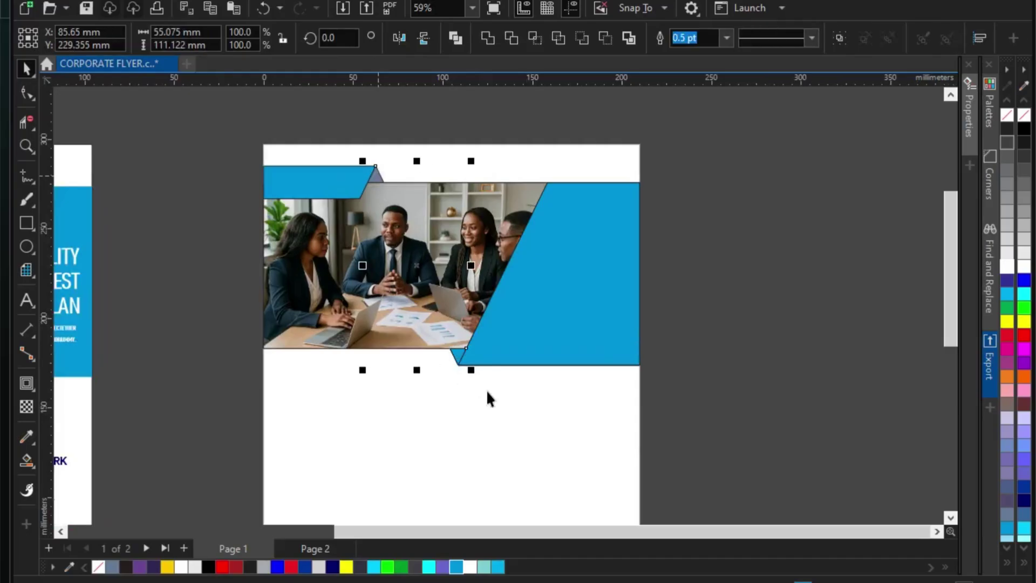
left_click(333, 567)
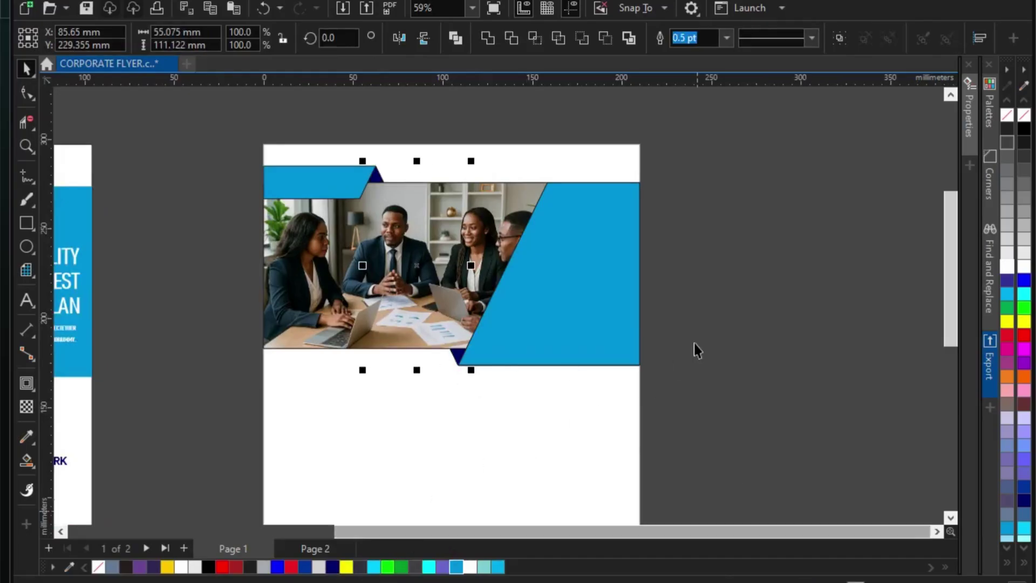
left_click(697, 310)
Remove the outlines from the logo tab, photo frame, slanted panel and both triangles
left_click_drag(234, 141, 726, 456)
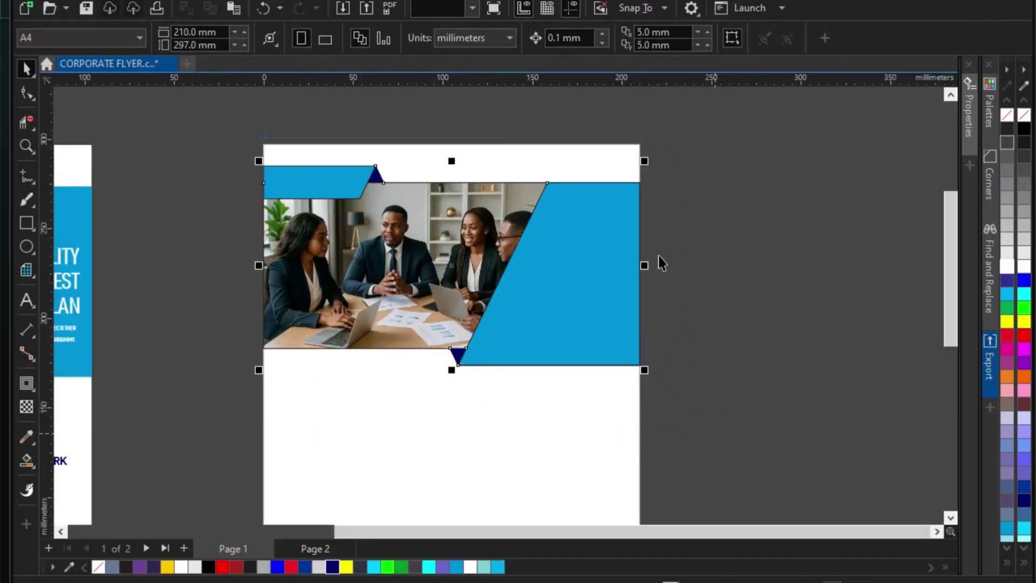
left_click(727, 39)
left_click(740, 218)
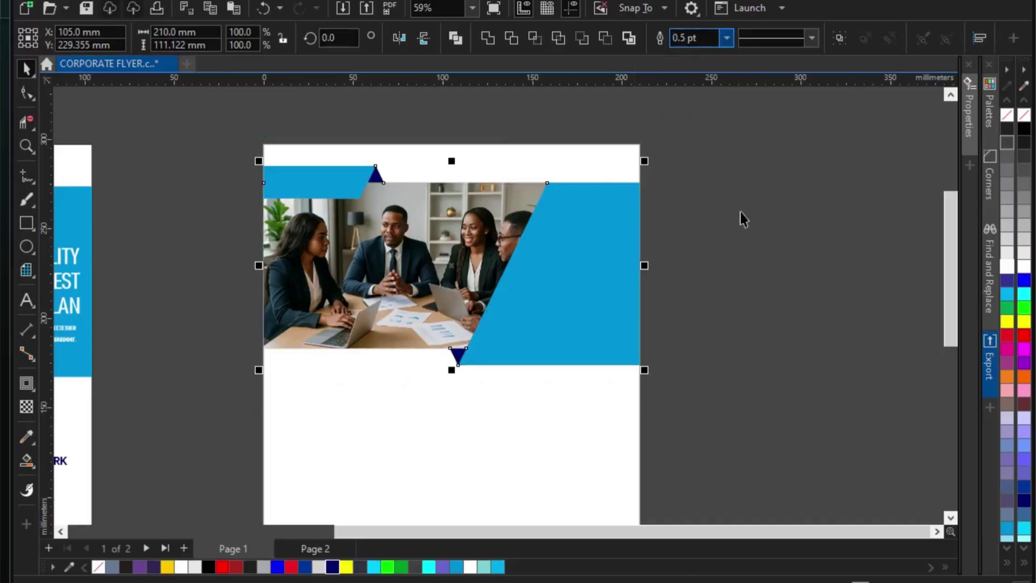
left_click(726, 222)
scroll(726, 219, "down", 2)
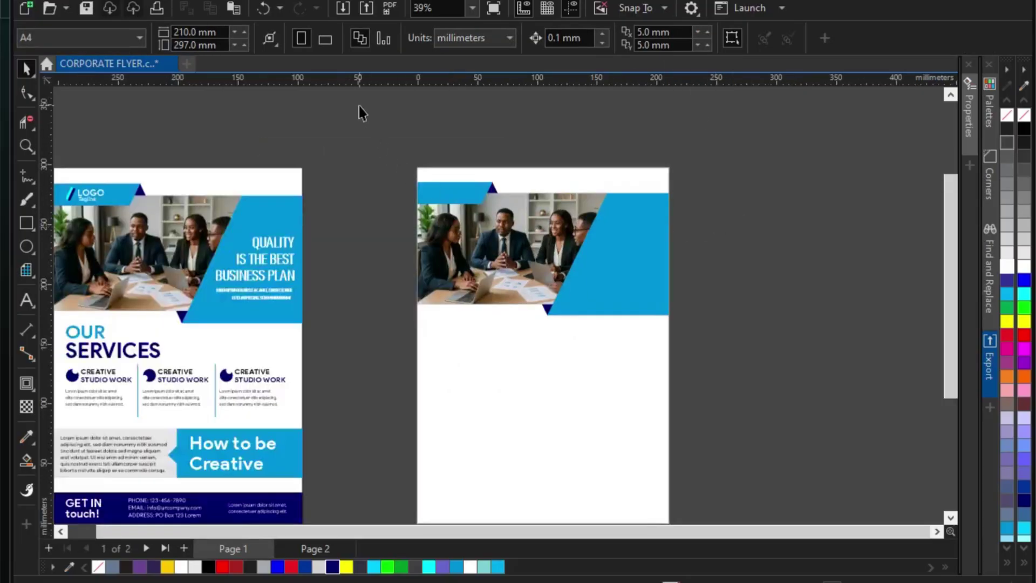
scroll(518, 173, "down", 1)
scroll(571, 300, "up", 2)
scroll(499, 289, "down", 2)
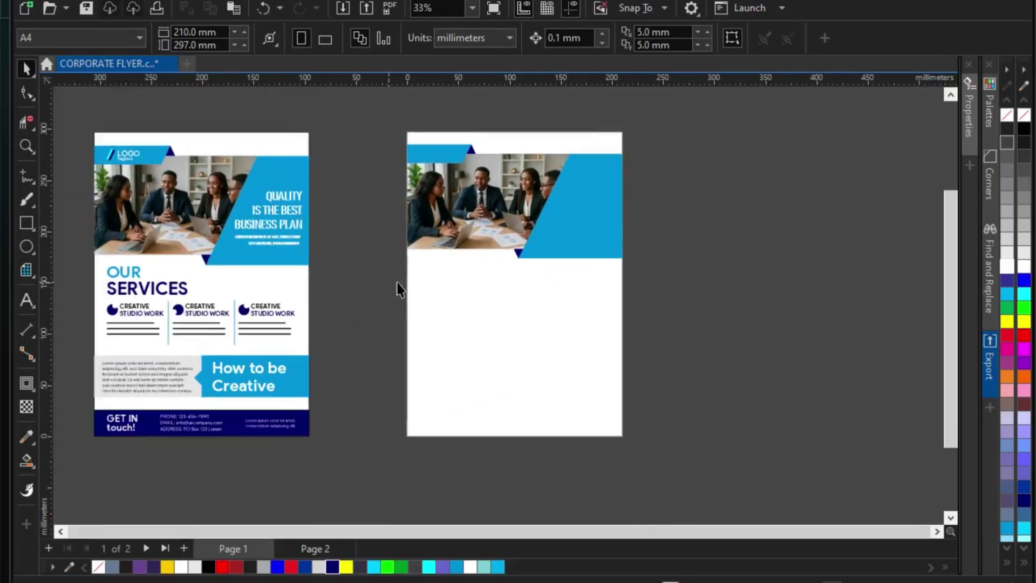
Create a page-sized rectangle and reduce it to a full-width strip about 34.8 mm high in the page's lower part
double_click(27, 221)
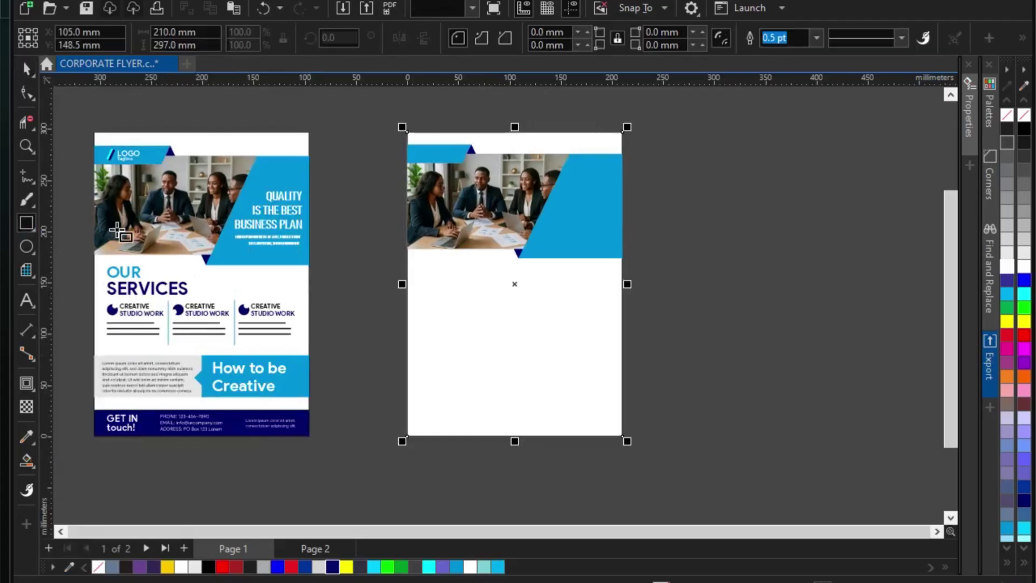
left_click(27, 69)
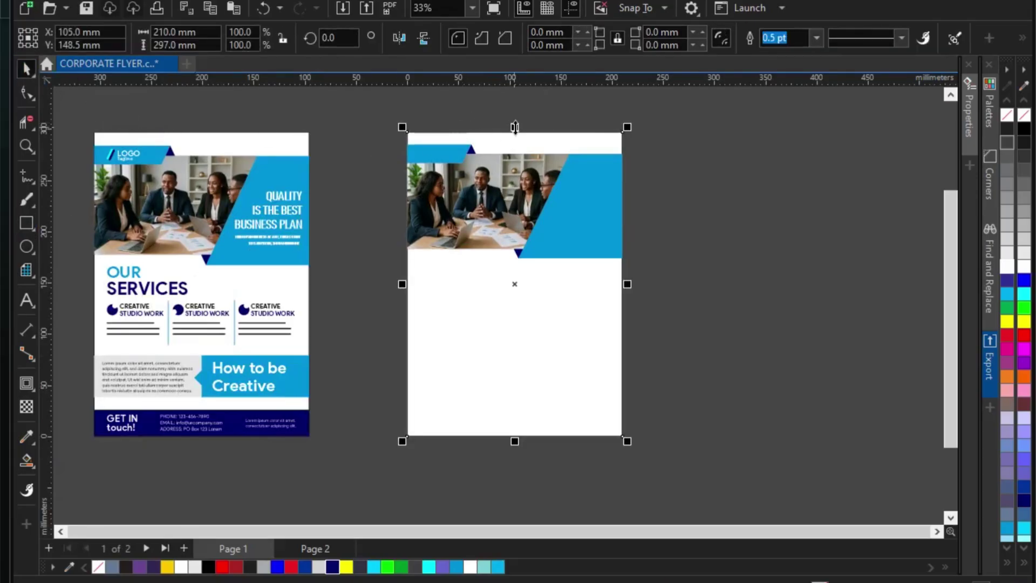
left_click_drag(514, 127, 514, 339)
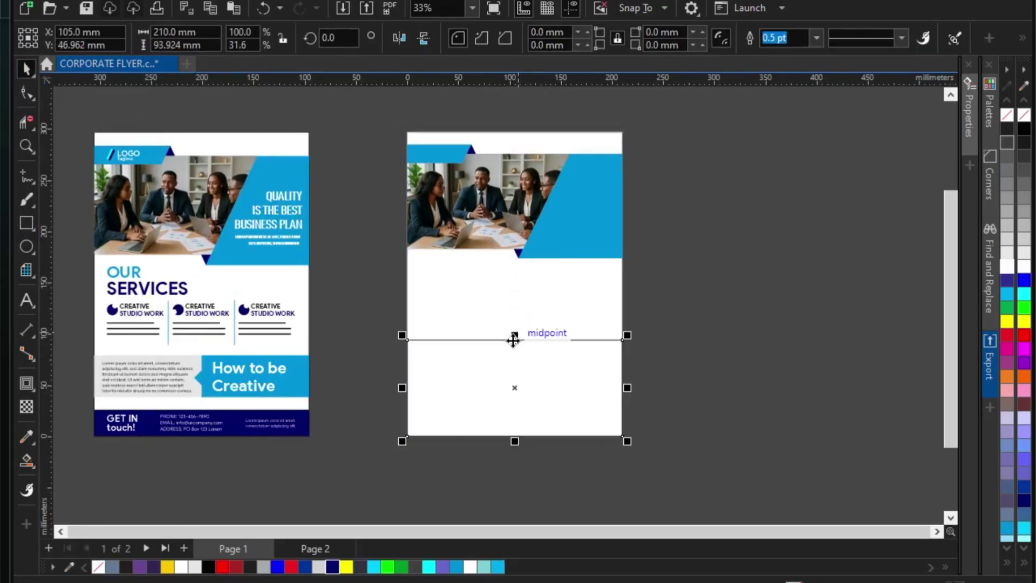
left_click_drag(516, 442, 523, 376)
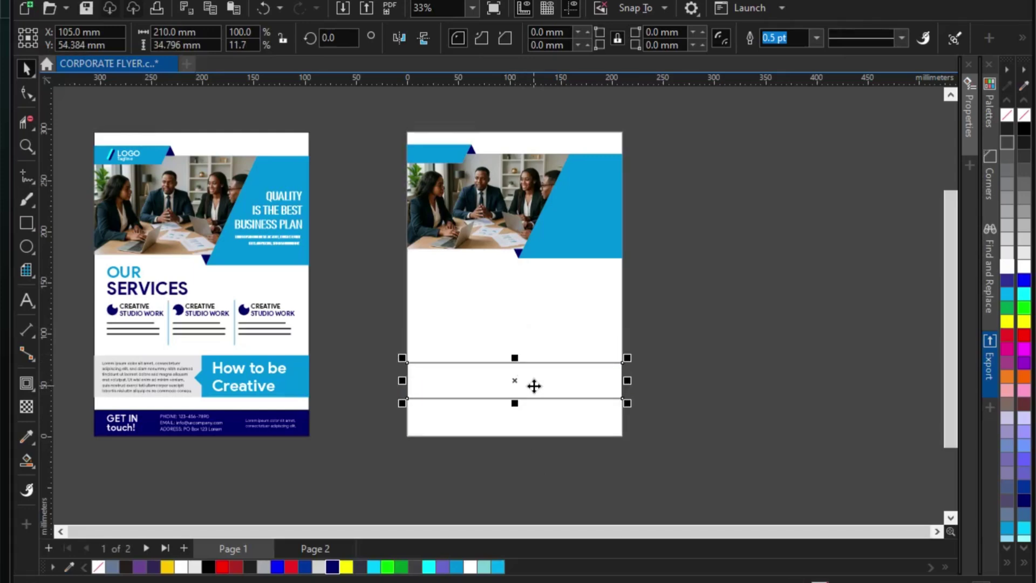
Divide the strip into two equal rectangles that meet at the page's vertical centre line
scroll(541, 388, "up", 1)
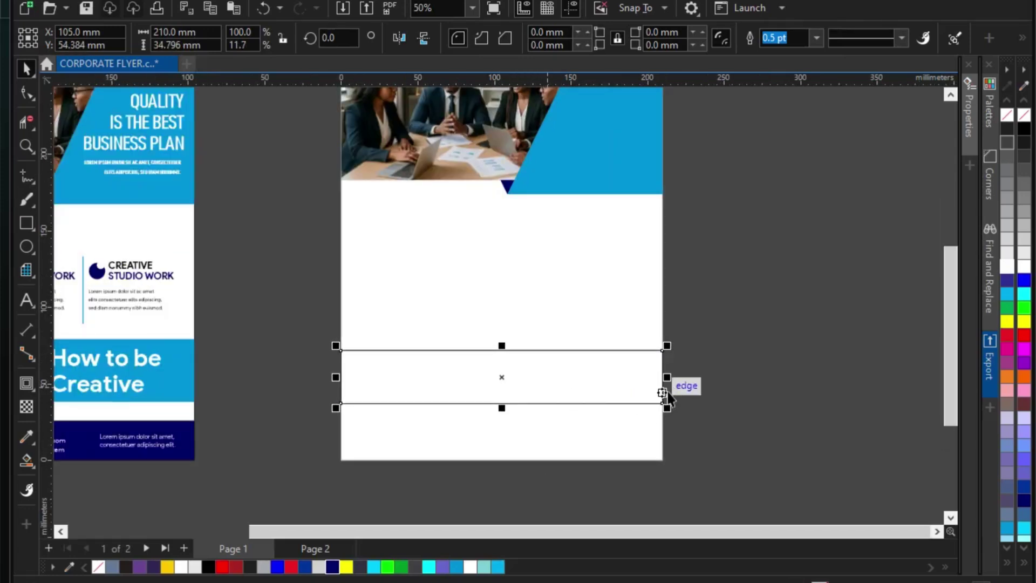
left_click_drag(672, 378, 502, 378)
left_click_drag(339, 378, 502, 378)
left_click(526, 374)
scroll(523, 370, "up", 2)
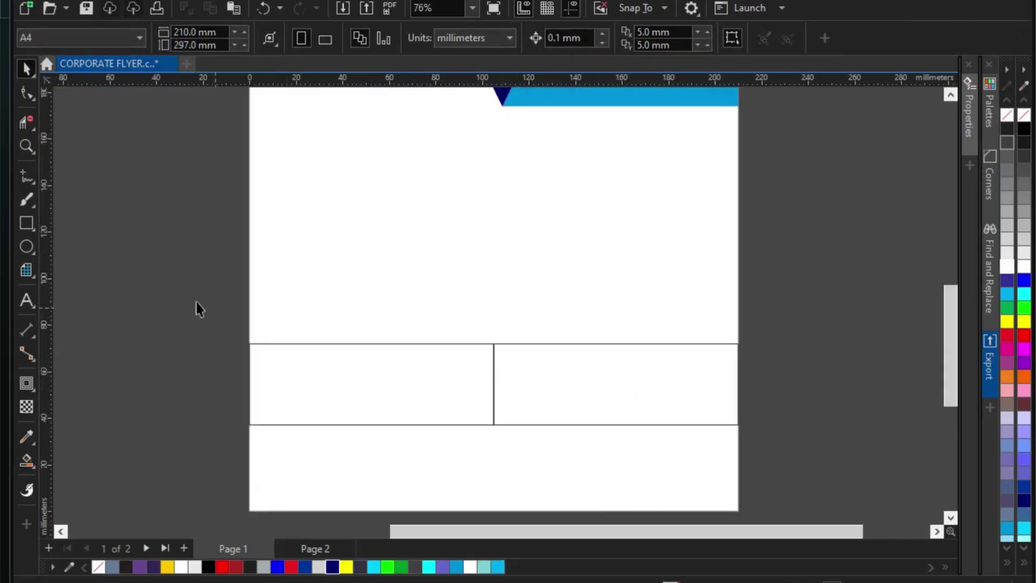
Draw a square of about 13.7 mm over the dividing line between the two strip halves
left_click(26, 222)
scroll(467, 370, "up", 2)
left_click_drag(484, 371, 551, 428)
left_click(25, 67)
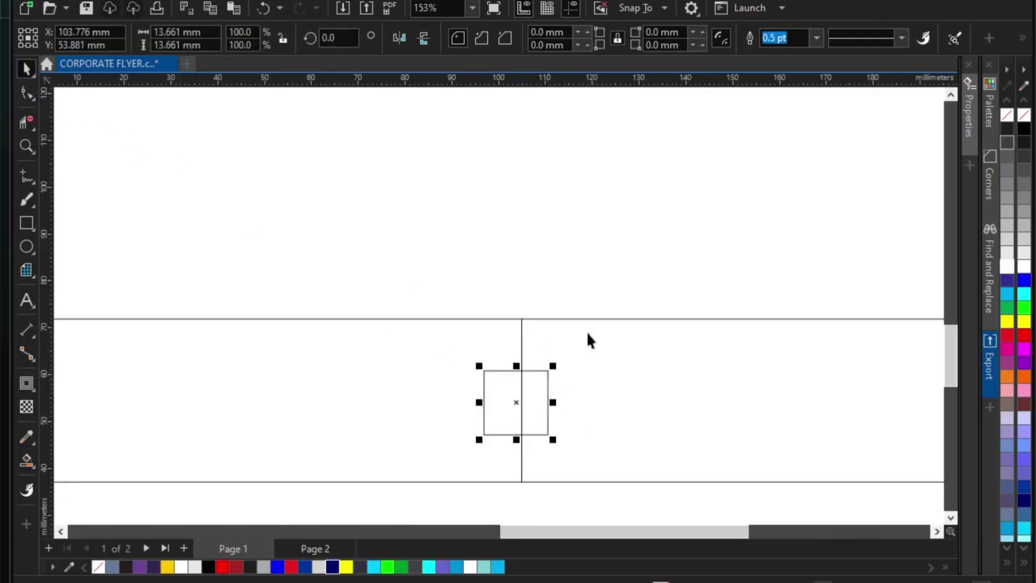
Rotate the square 45° and flatten it into a rhombus about 13.4 mm high
scroll(590, 332, "down", 1)
scroll(553, 363, "up", 3)
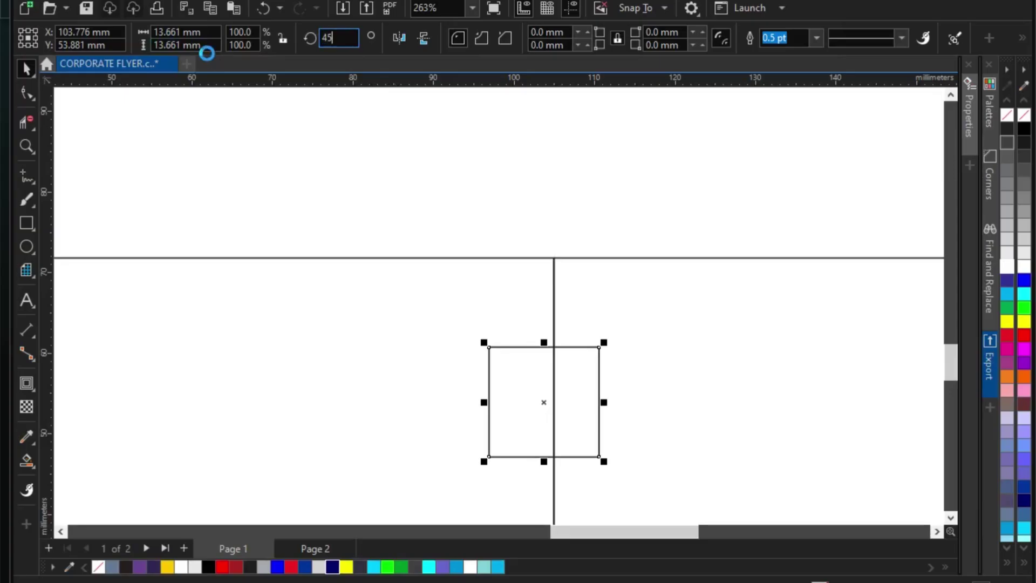
type("45")
key("Return")
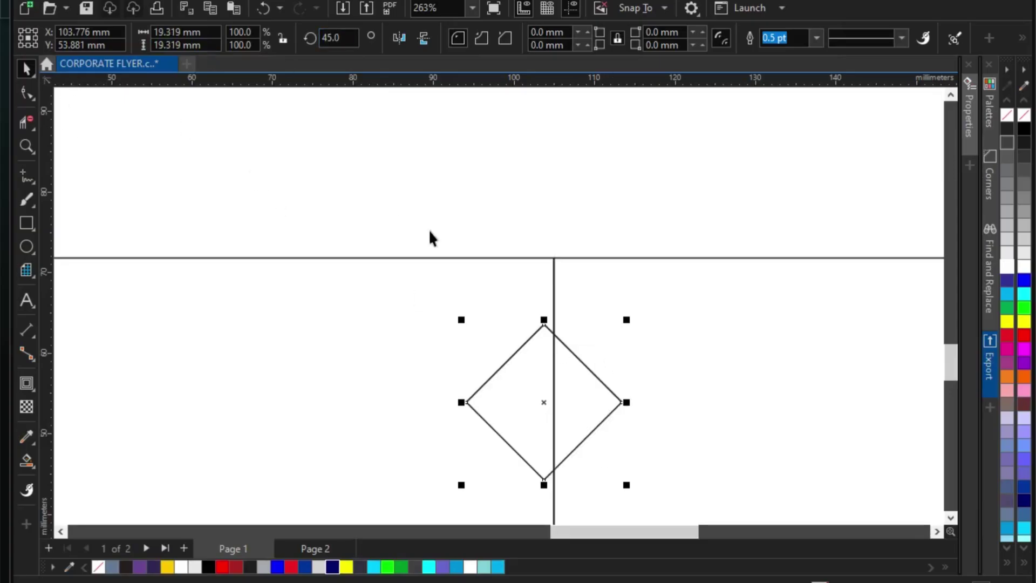
left_click_drag(546, 322, 544, 344)
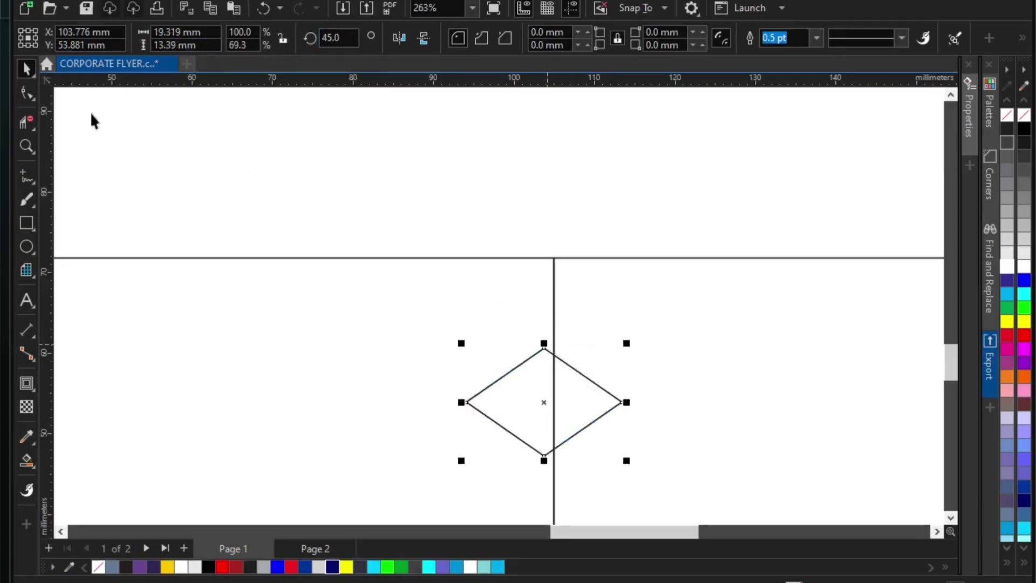
Move the rhombus sideways so that its upper corner snaps to the dividing line at 105 mm
scroll(534, 309, "up", 5)
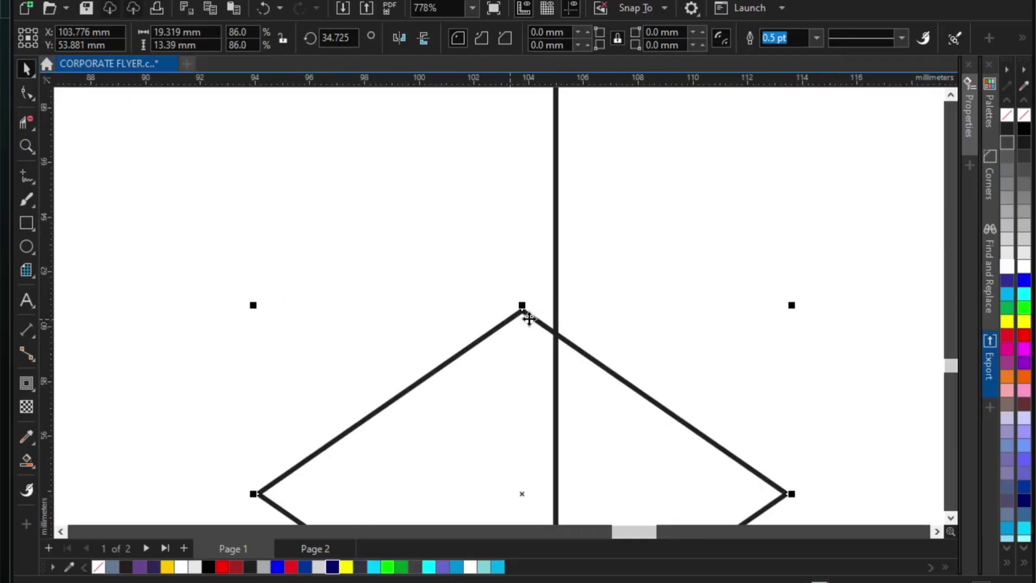
left_click_drag(520, 305, 573, 308)
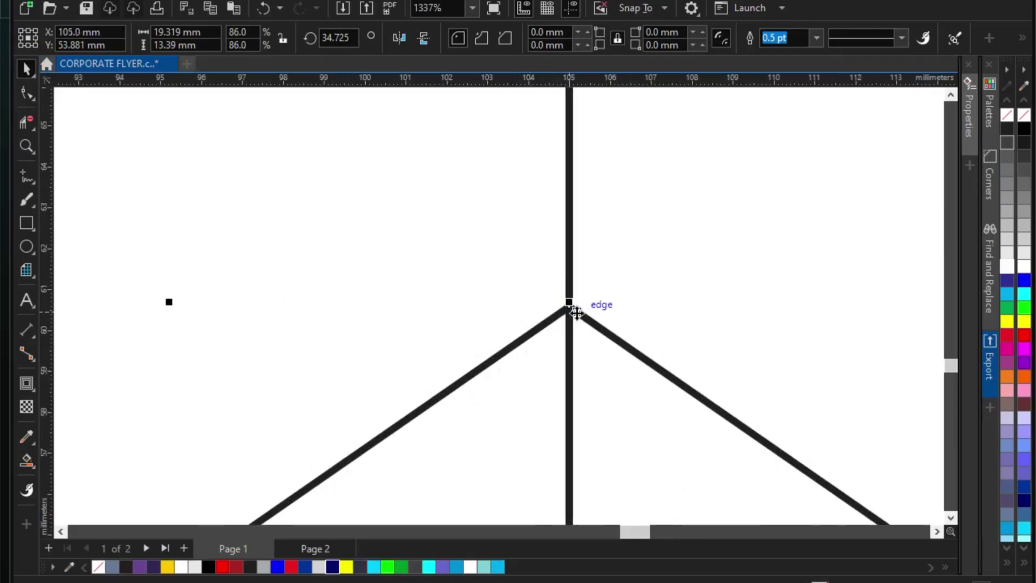
scroll(555, 308, "down", 4)
Move the rhombus and the right-hand strip rectangle together about 50 mm up, away from the left-hand rectangle
left_click(746, 291, "shift")
scroll(746, 286, "down", 2)
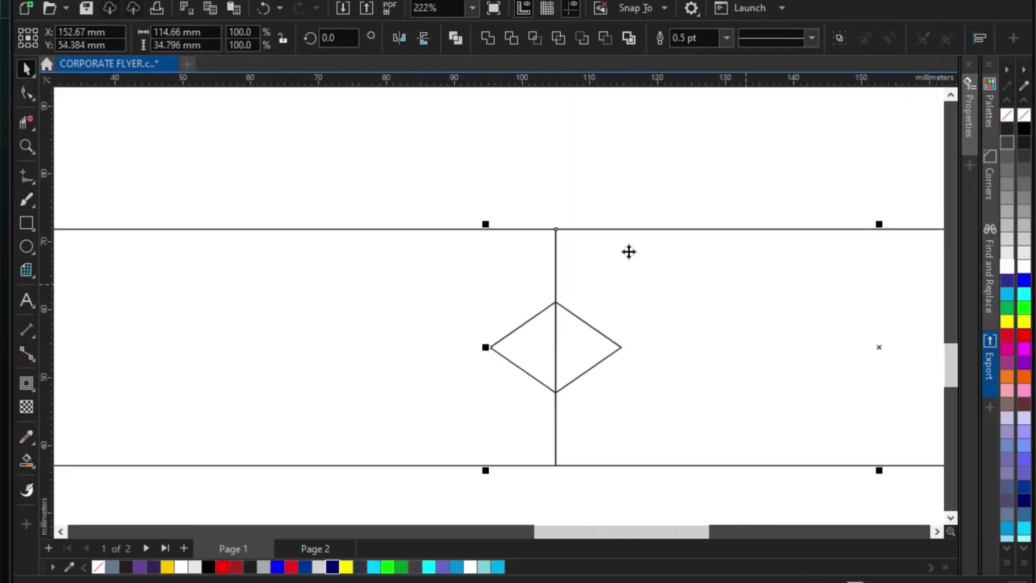
scroll(627, 250, "down", 2)
left_click_drag(875, 364, 469, 188)
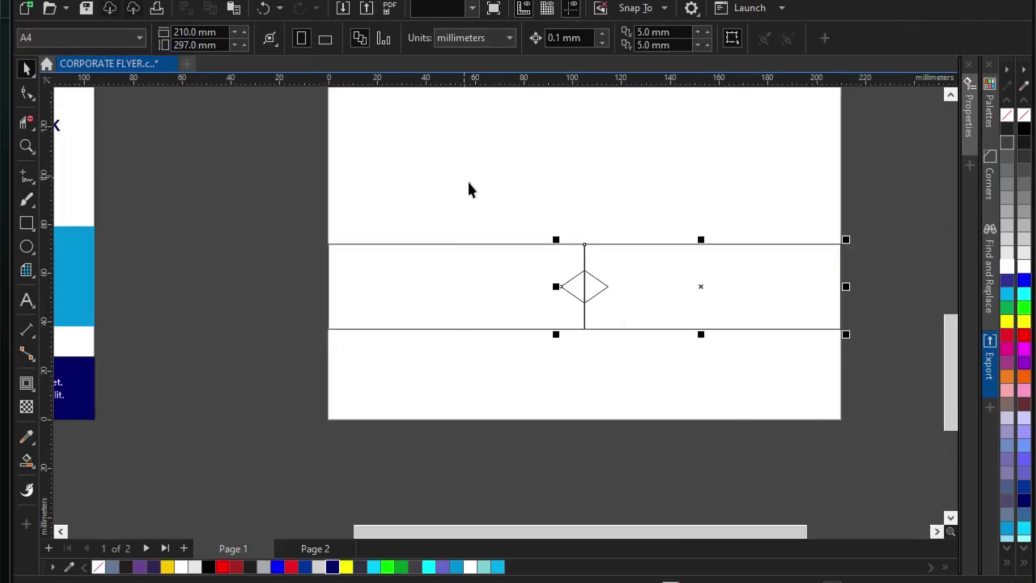
scroll(513, 249, "down", 2)
left_click_drag(639, 284, 637, 208)
scroll(682, 164, "up", 2)
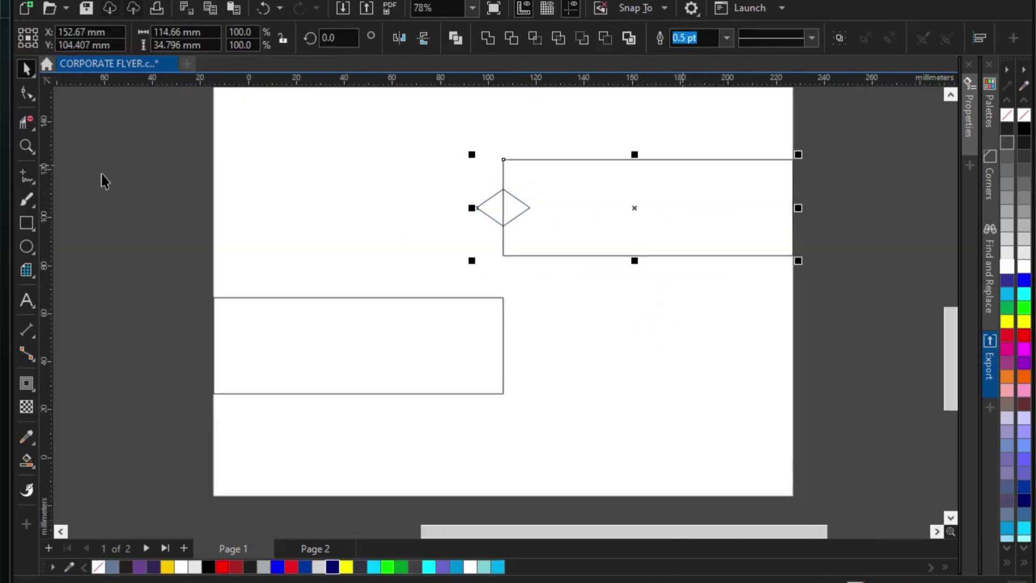
Delete the rhombus's inner half and the rectangle edge crossing it with Virtual Segment Delete, leaving a left-pointing arrow notch
scroll(456, 161, "up", 2)
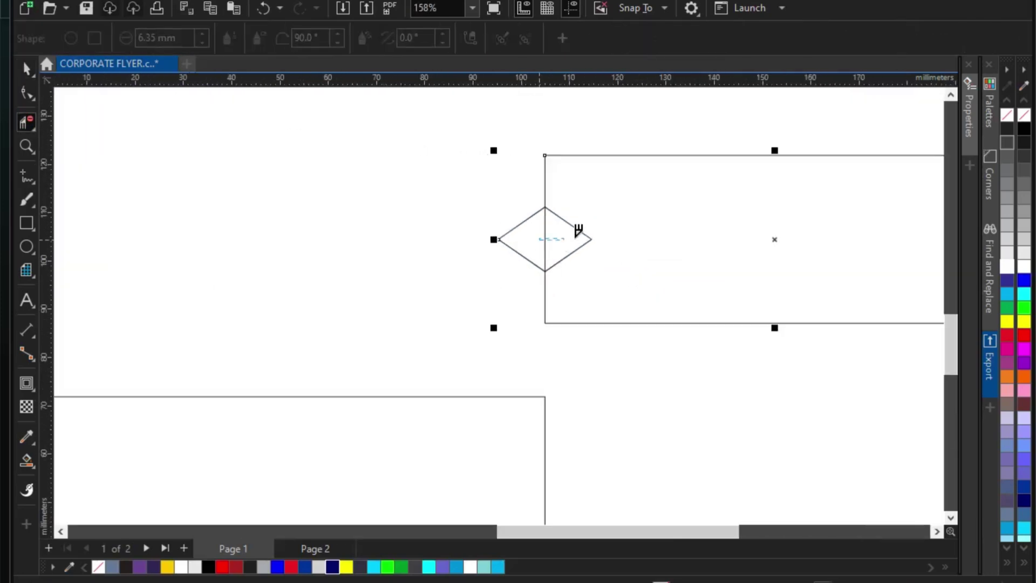
left_click_drag(578, 229, 616, 238)
scroll(564, 235, "up", 1)
scroll(280, 211, "down", 1)
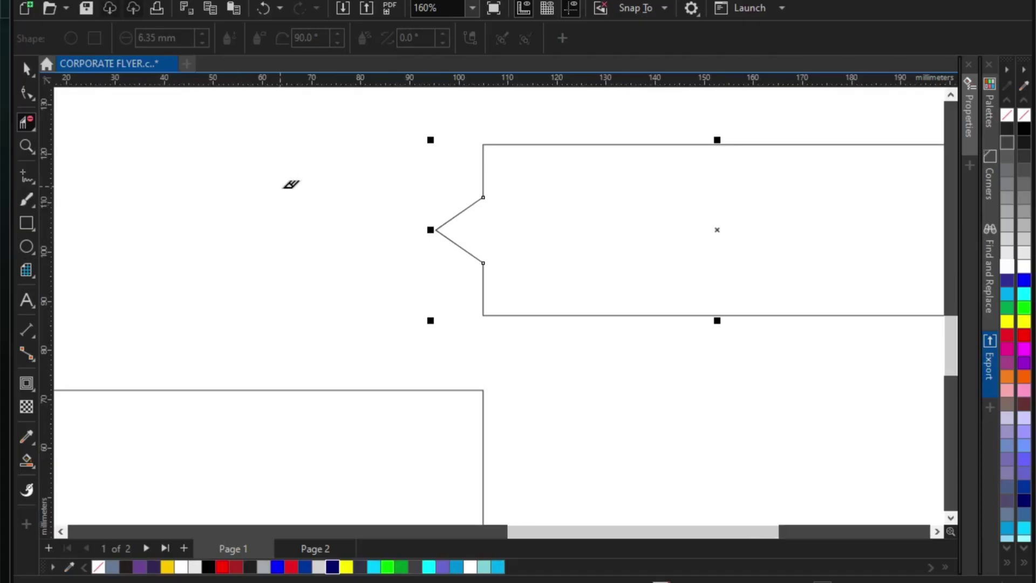
Create blue-grey filled shapes from the arrow outline and the left-hand rectangle with Smart Fill
scroll(290, 184, "down", 2)
key("space")
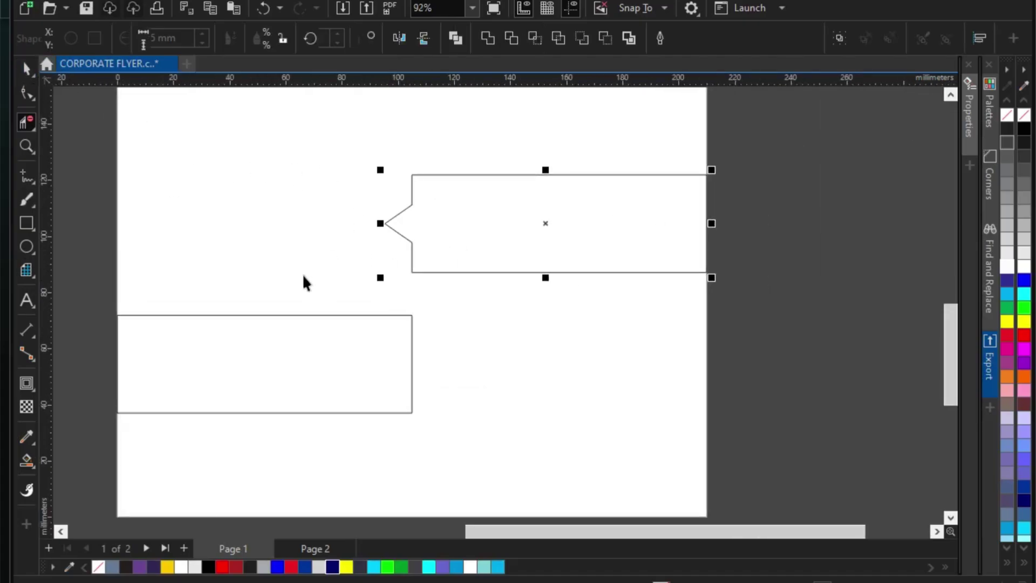
left_click(25, 461)
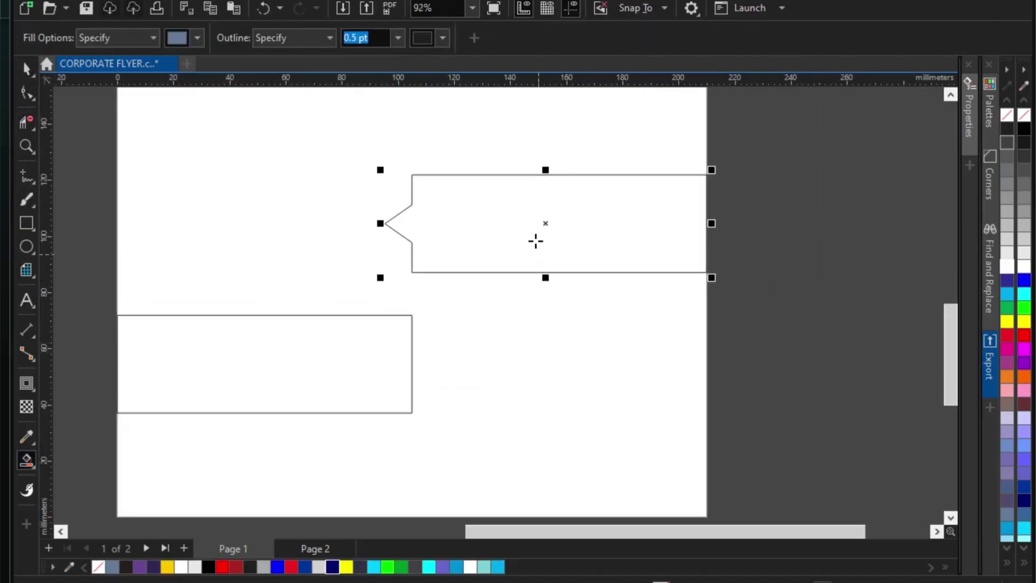
left_click(535, 238)
left_click(360, 354)
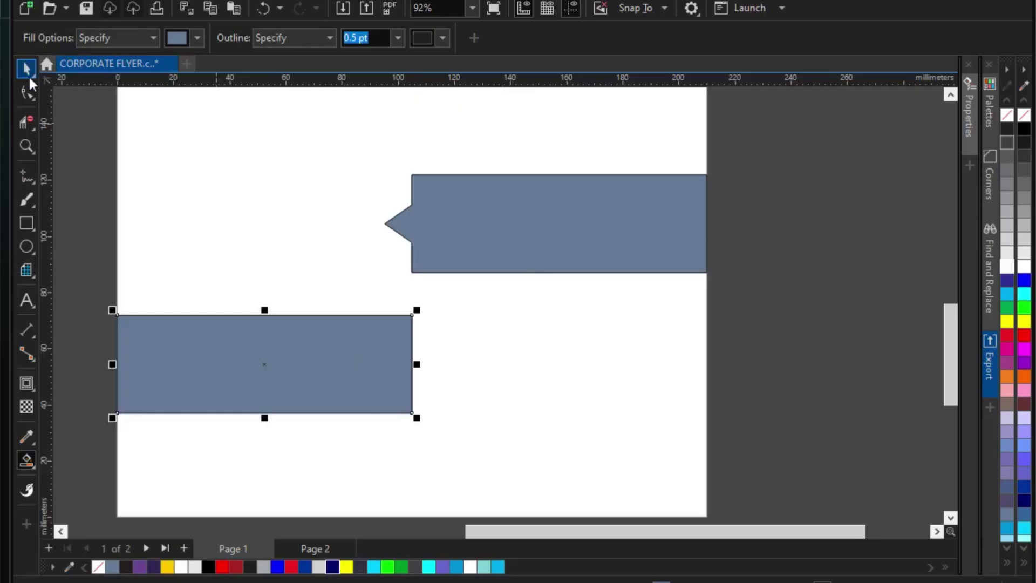
Bottom-align the filled arrow shape with the left-hand rectangle so that both form one strip
scroll(570, 189, "down", 2)
key("space")
left_click(545, 235)
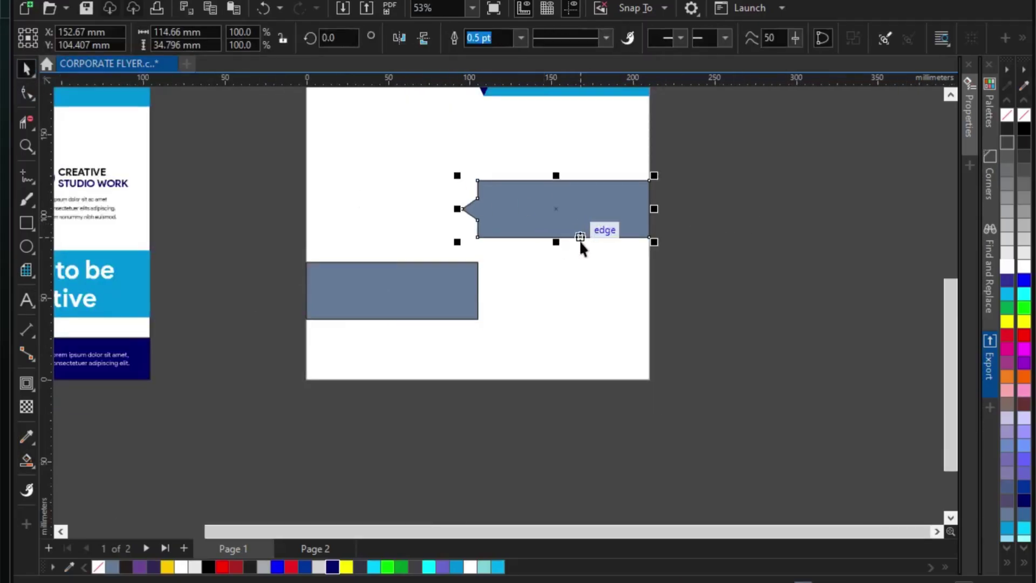
scroll(581, 245, "down", 1)
left_click(478, 286, "shift")
key("b")
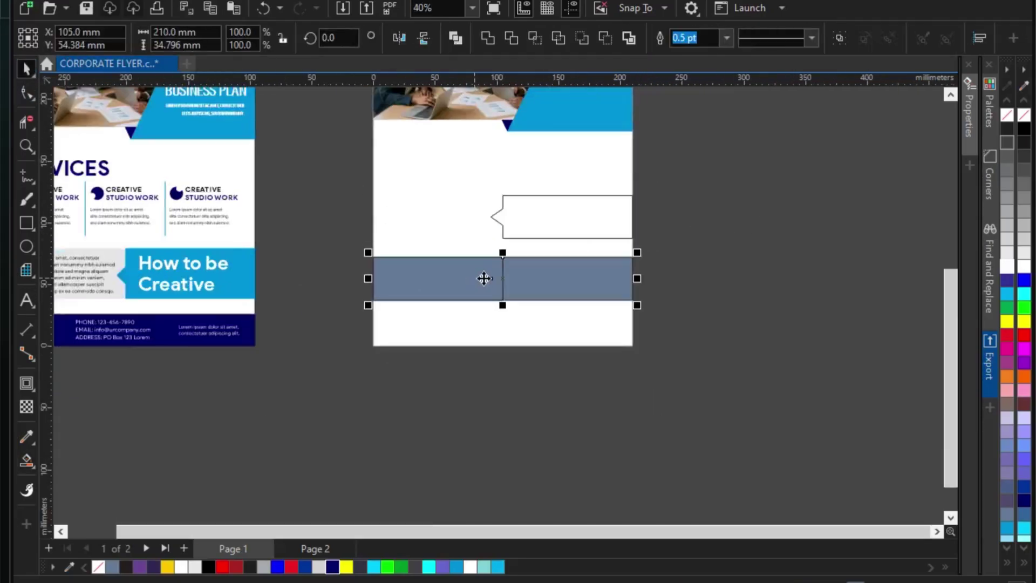
Delete the leftover unfilled arrow outline above the strip
left_click(675, 287)
left_click(566, 224)
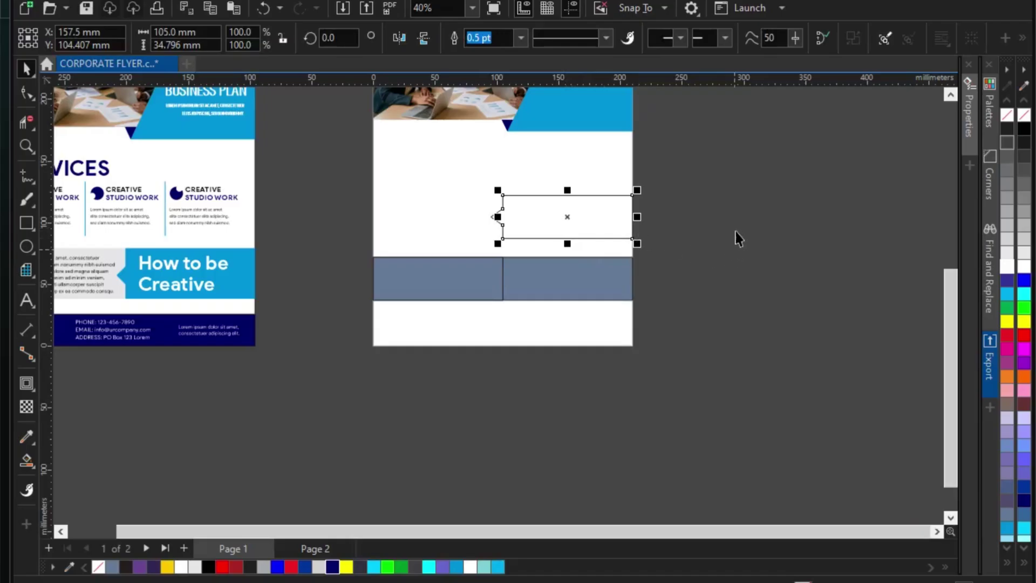
left_click_drag(737, 171, 486, 216)
key("Delete")
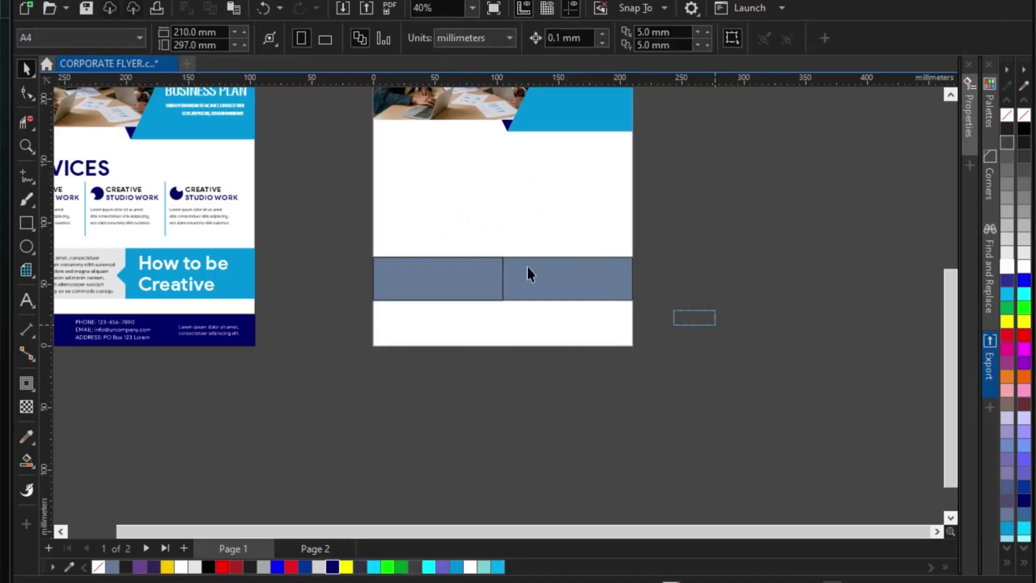
Bring the filled arrow shape in front of the left-hand rectangle
left_click(531, 274)
key("Escape")
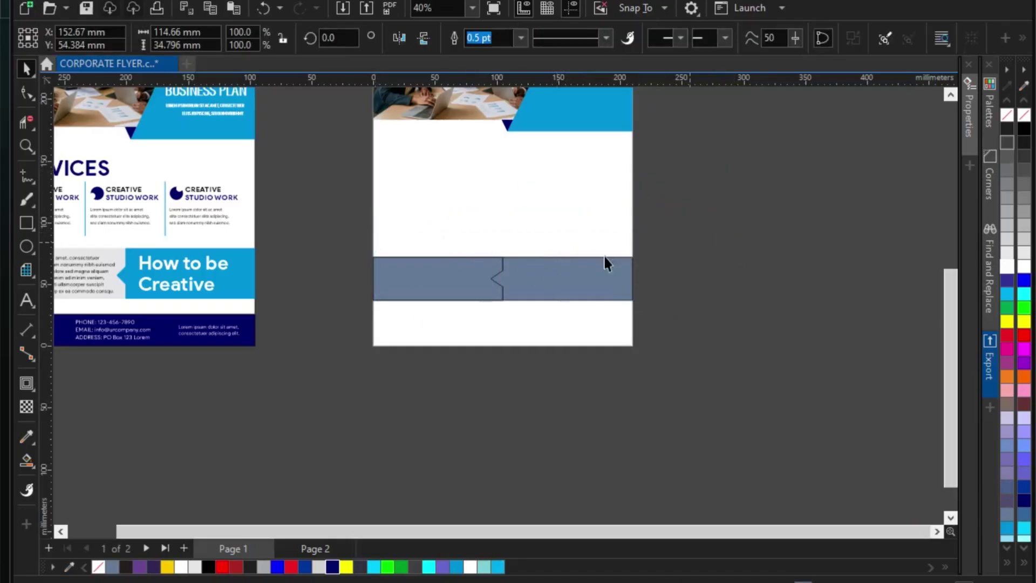
scroll(553, 270, "up", 1)
scroll(517, 338, "down", 1)
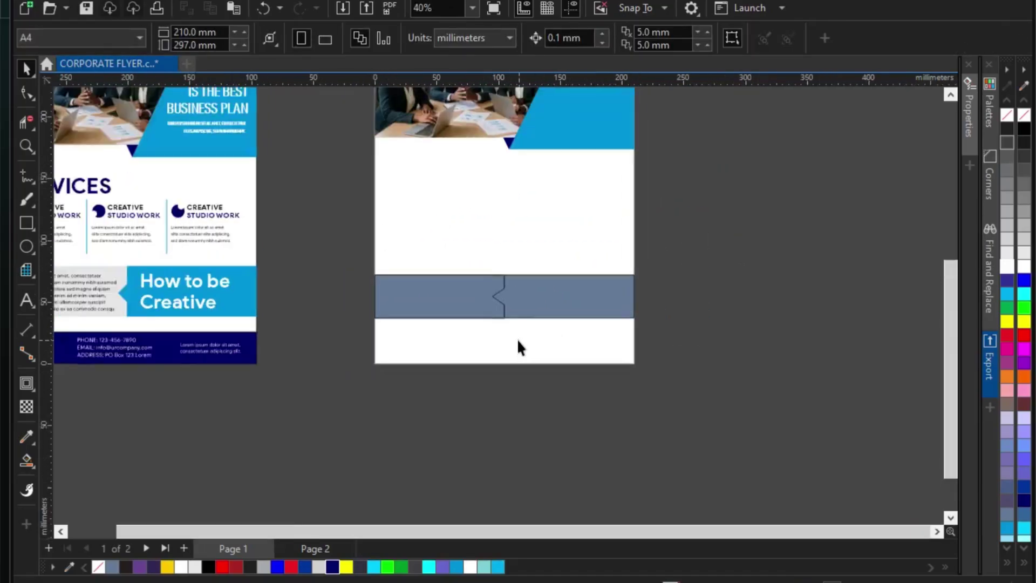
Fill the arrow shape with the light blue sampled from the reference strip and the left-hand rectangle with light grey
left_click(28, 435)
left_click(247, 289)
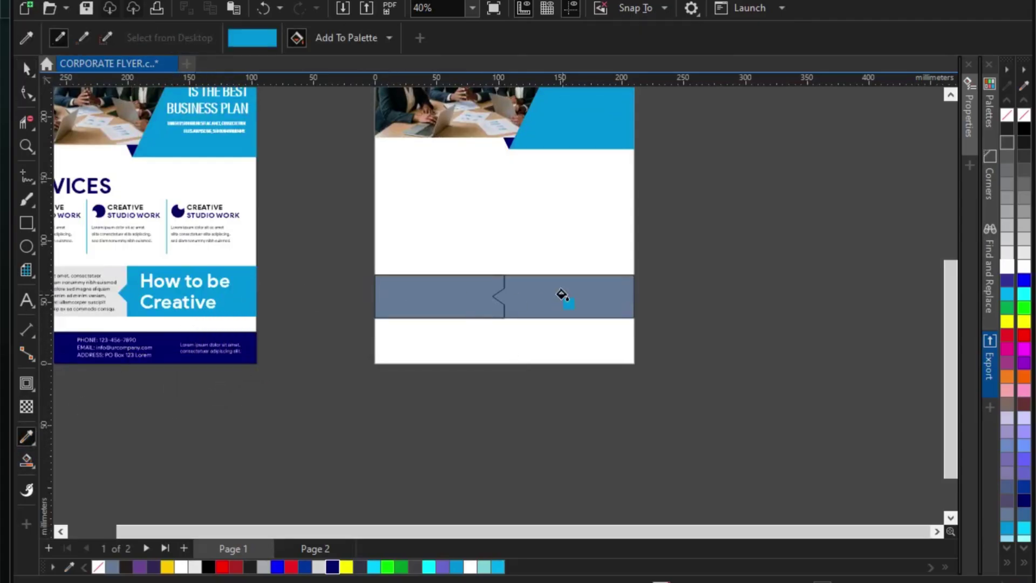
left_click(28, 68)
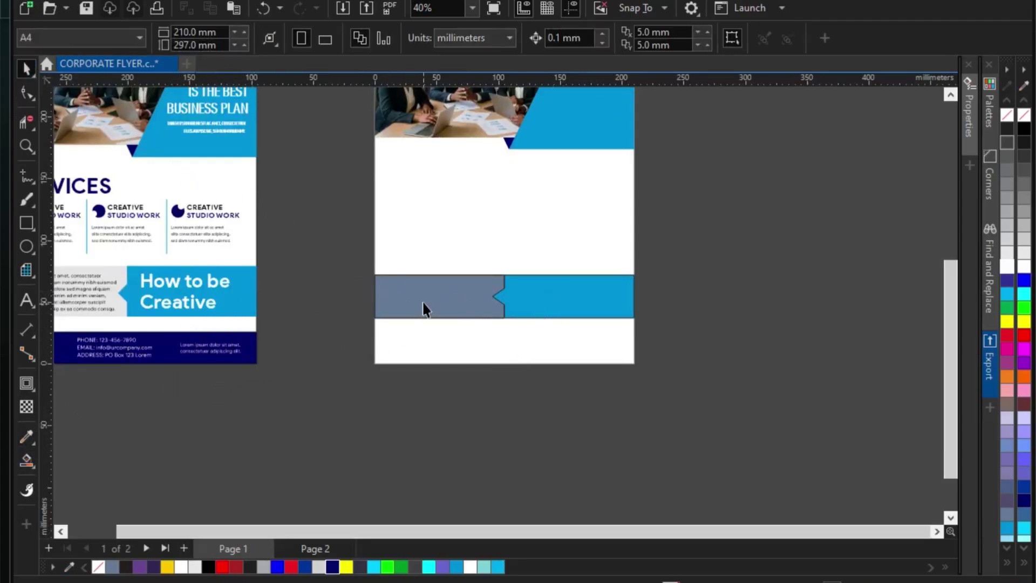
left_click(423, 301)
left_click(1007, 252)
scroll(548, 257, "up", 2)
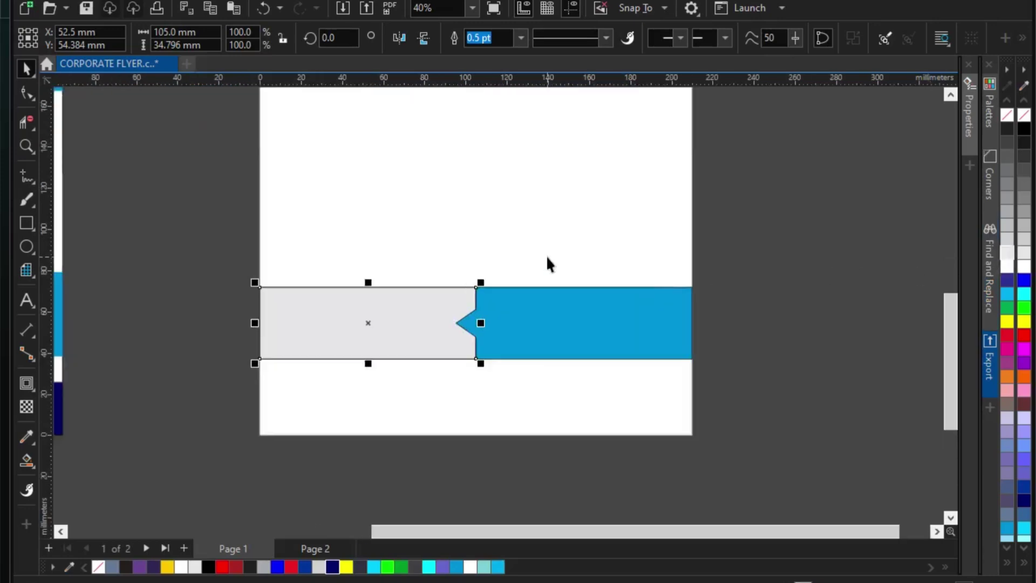
Set the outline of both strip shapes to None
scroll(490, 254, "down", 1)
left_click_drag(293, 222, 813, 390)
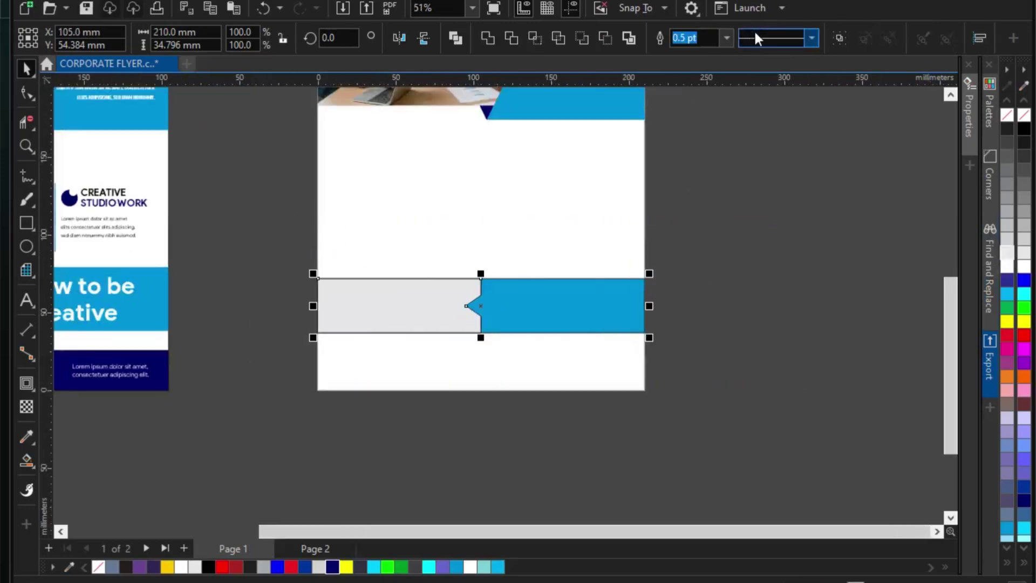
left_click(727, 37)
left_click(684, 52)
key("Escape")
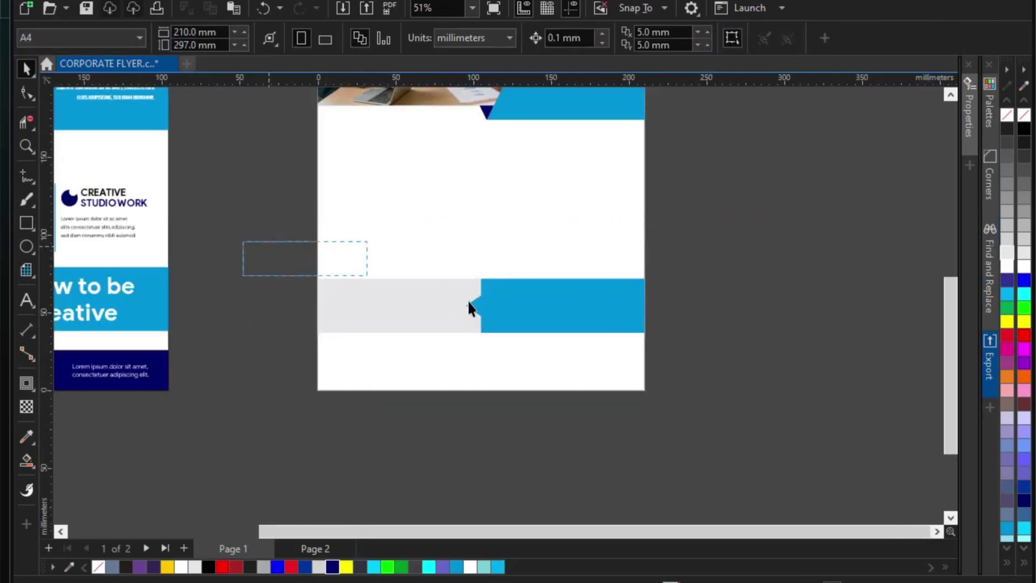
Move the grey and blue strip shapes together about 11.4 mm up the page
left_click_drag(468, 307, 626, 306)
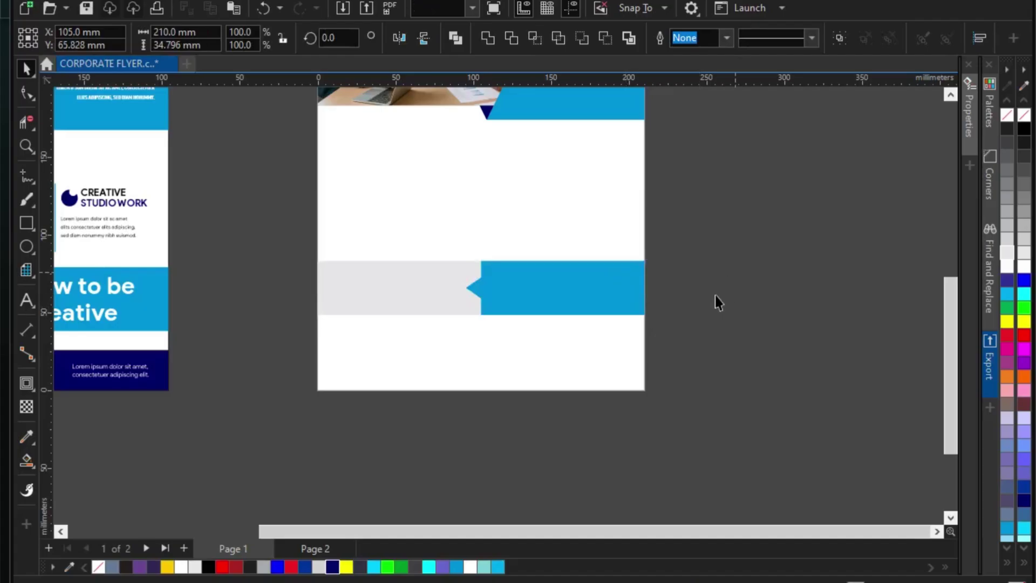
key("Escape")
scroll(715, 299, "down", 3)
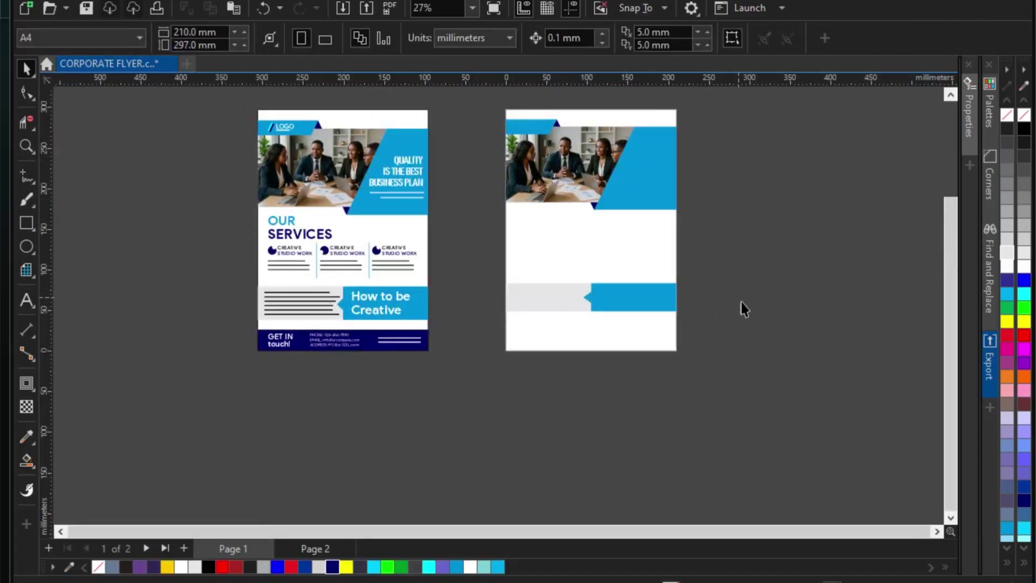
Create a page-sized rectangle and reduce its height from the upper edge to a footer bar about 24.1 mm high
double_click(31, 226)
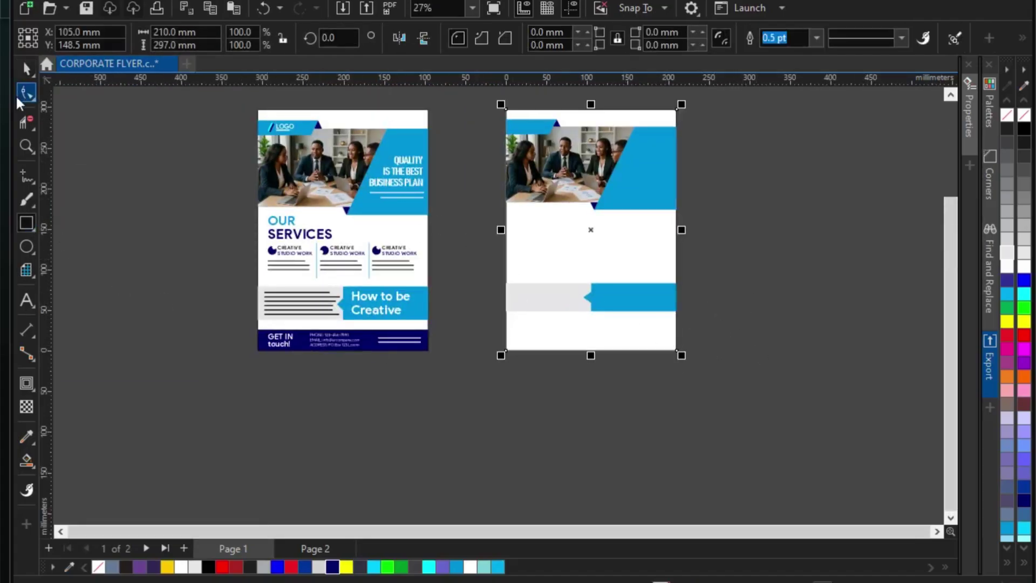
left_click(25, 68)
left_click_drag(591, 104, 612, 328)
left_click(130, 358)
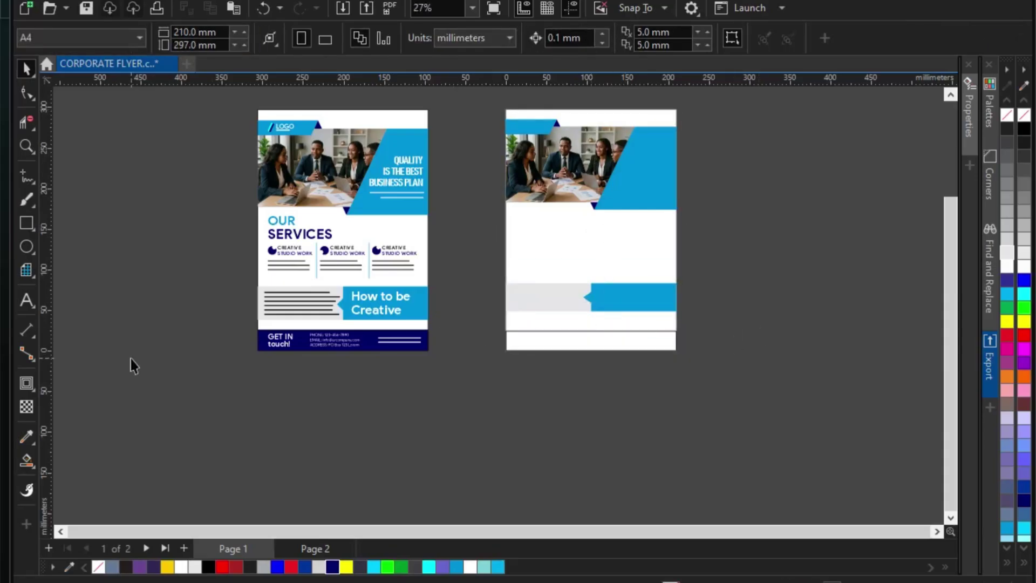
Fill the footer bar with the dark blue #000066 sampled from the reference footer and remove its outline
left_click(24, 435)
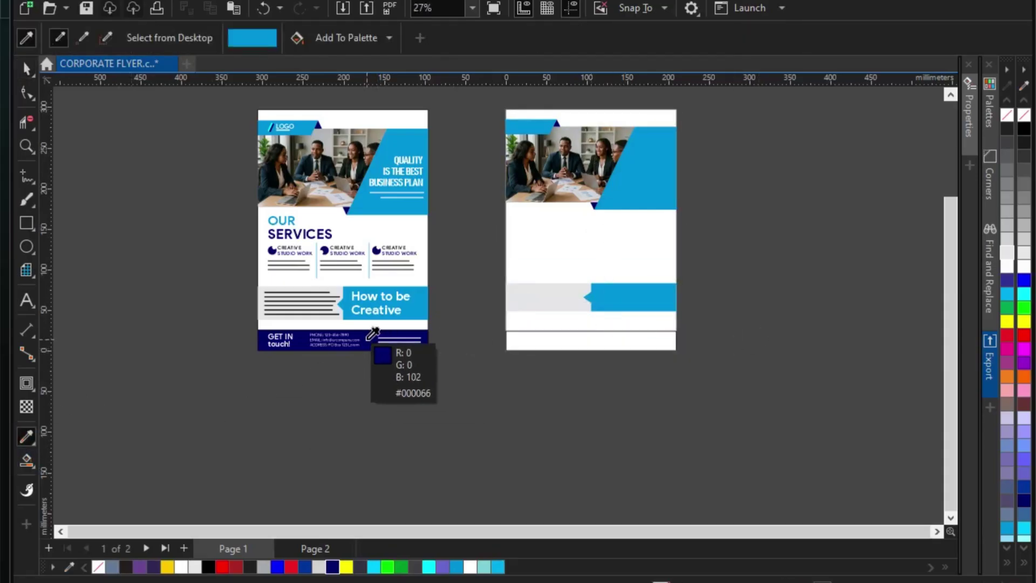
left_click(367, 337)
left_click(554, 337)
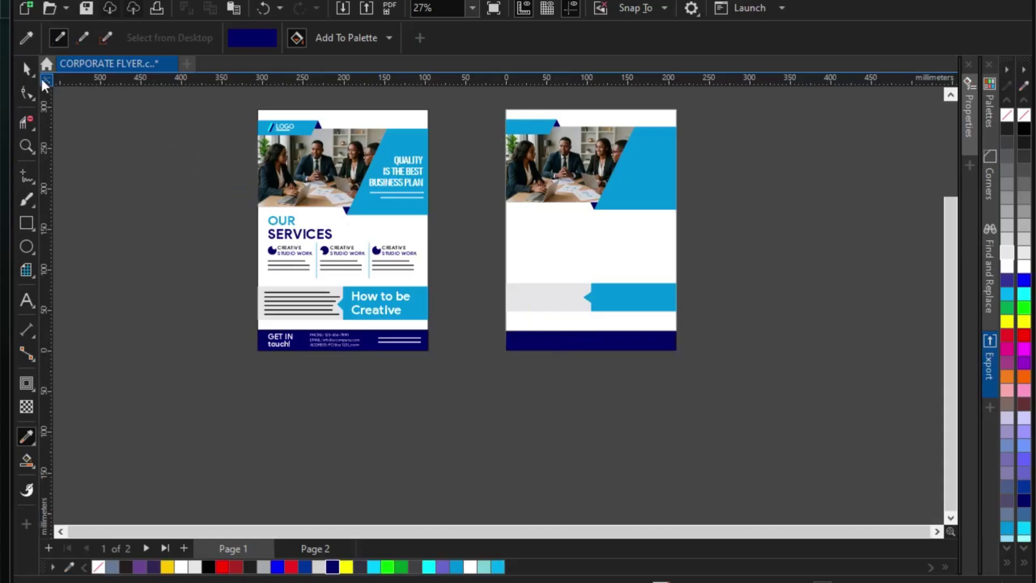
left_click(26, 69)
left_click(598, 342)
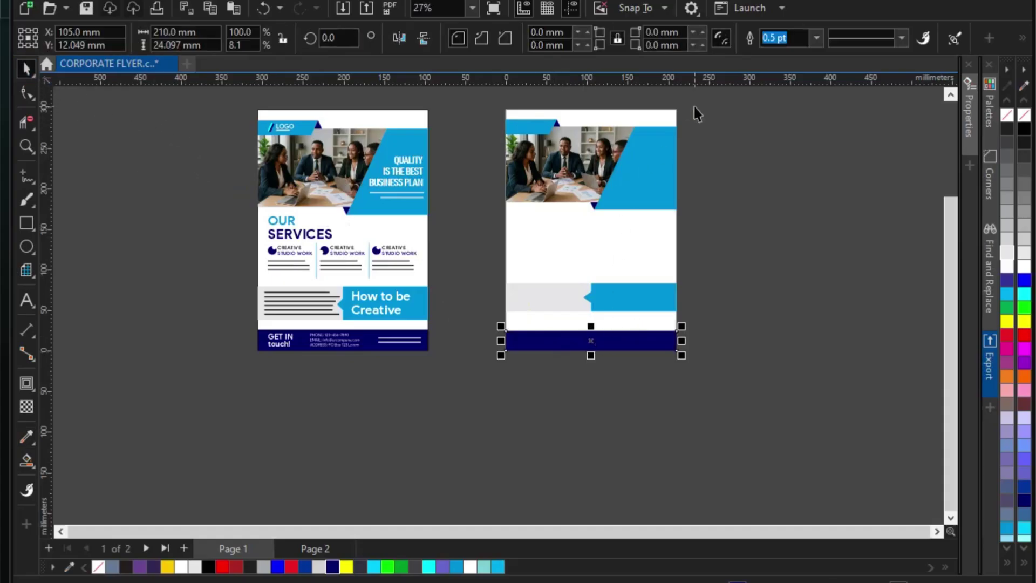
left_click(810, 43)
left_click(788, 54)
left_click(695, 297)
Stretch the footer bar upwards to about 30 mm high
scroll(691, 298, "up", 2)
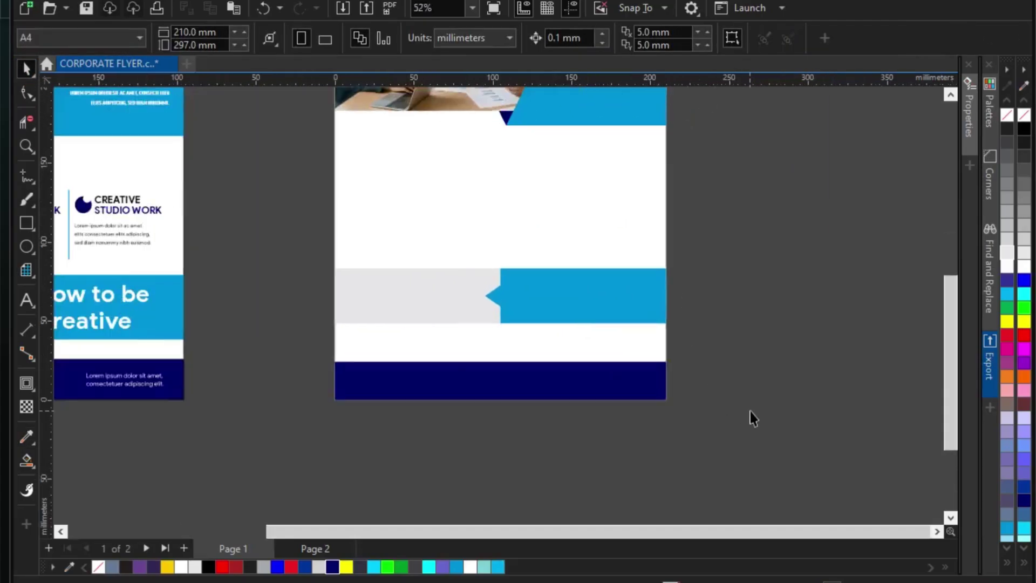
left_click_drag(751, 412, 249, 345)
scroll(515, 371, "up", 1)
left_click_drag(496, 356, 492, 346)
Move the grey and blue strip shapes together about 5 mm down, closer to the footer bar
scroll(594, 378, "down", 2)
left_click(374, 287)
left_click_drag(374, 286, 763, 383)
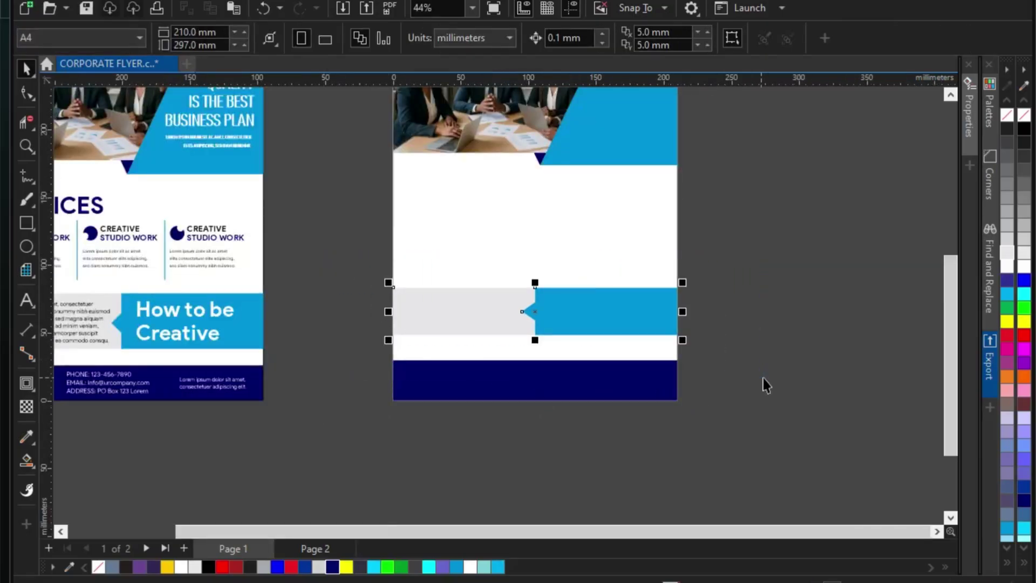
scroll(621, 305, "up", 2)
left_click_drag(620, 307, 617, 327)
scroll(702, 327, "down", 2)
left_click(762, 334)
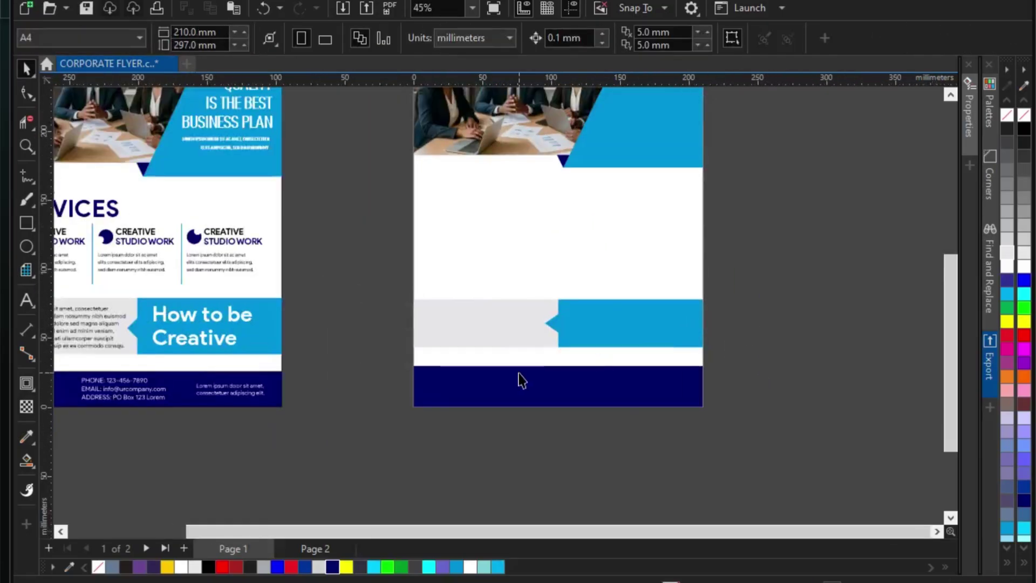
Move the reference's lorem ipsum paragraph onto the grey strip area and "How to be Creative" onto the blue arrow shape
scroll(518, 377, "down", 3)
left_click(302, 345)
left_click(270, 356, "shift")
left_click_drag(270, 357, 544, 352)
scroll(504, 352, "up", 4)
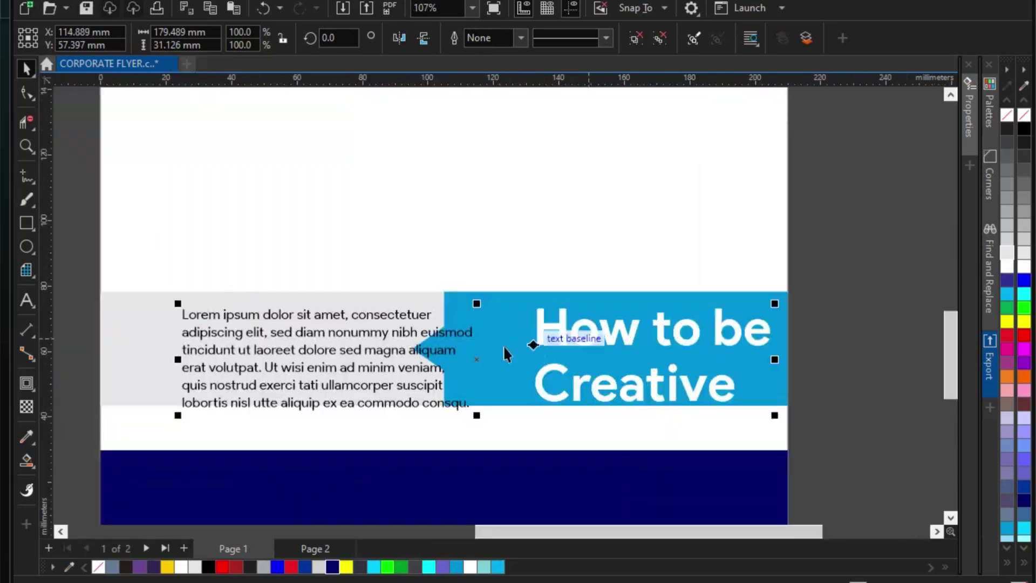
left_click_drag(125, 307, 419, 320)
Move the reference's "GET IN touch!" heading, contact details and short lorem ipsum text onto the new dark blue footer
scroll(732, 350, "down", 4)
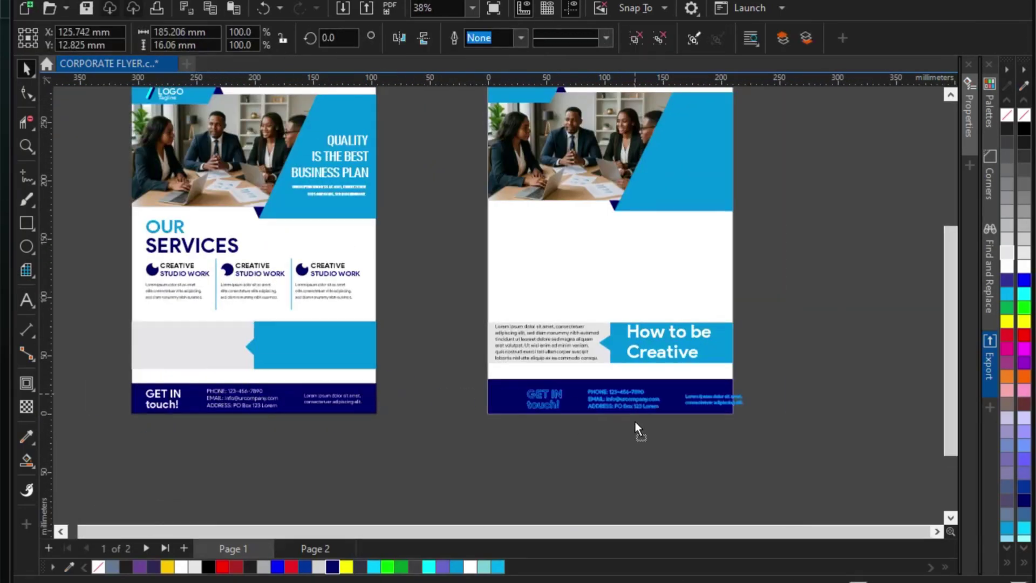
scroll(635, 419, "down", 2)
left_click_drag(249, 318, 448, 399)
left_click_drag(324, 367, 599, 367)
Move the reference's "OUR SERVICES" heading into the white area below the new flyer's photo
scroll(599, 367, "up", 3)
left_click_drag(169, 185, 262, 232)
left_click_drag(232, 221, 653, 222)
Move the reference's "QUALITY IS THE BEST BUSINESS PLAN" headline and its subtext onto the new flyer's slanted blue panel
left_click_drag(543, 391, 375, 259)
left_click_drag(456, 318, 874, 318)
scroll(810, 315, "up", 2)
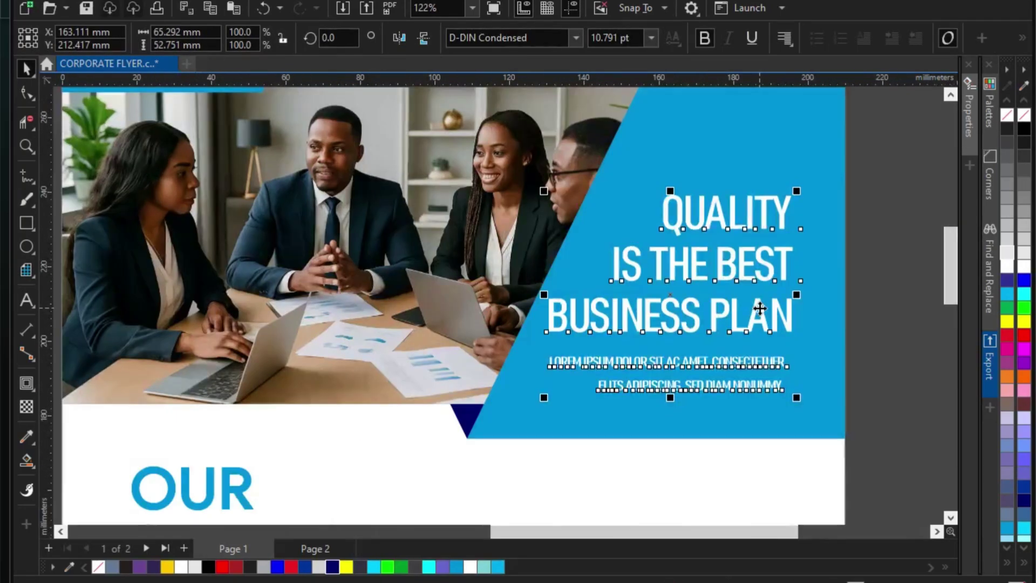